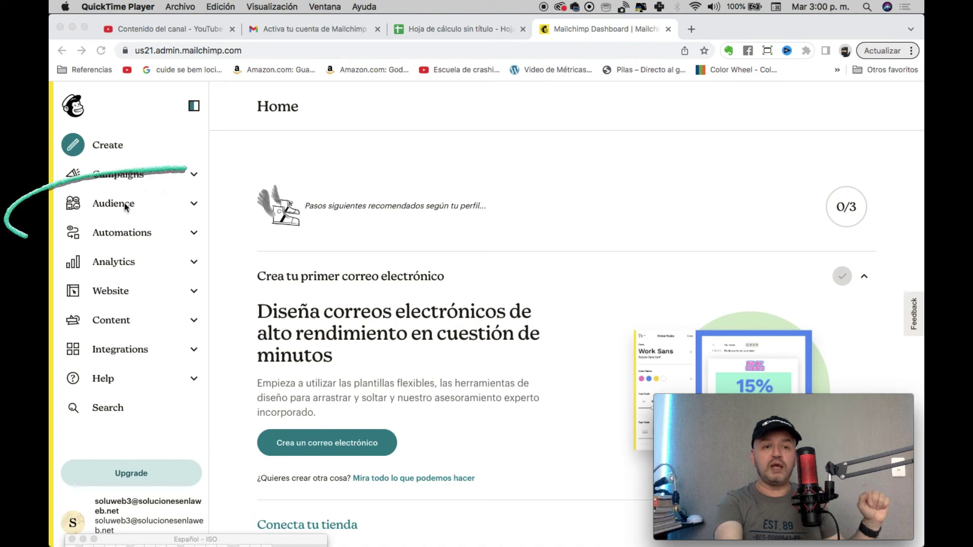
Step: From the Audience dashboard, reach Mailchimp's Add Your Contacts import page
left_click(104, 181)
left_click(113, 203)
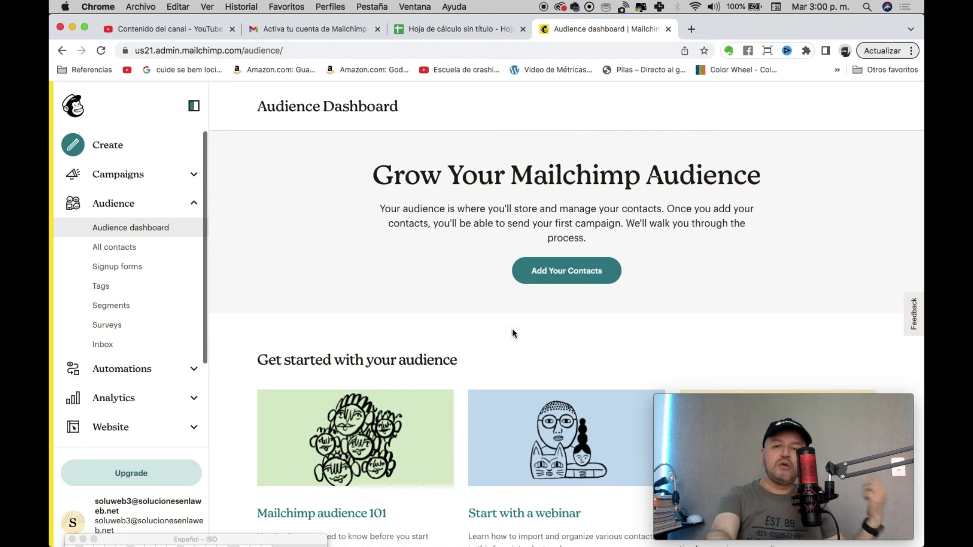
left_click(554, 270)
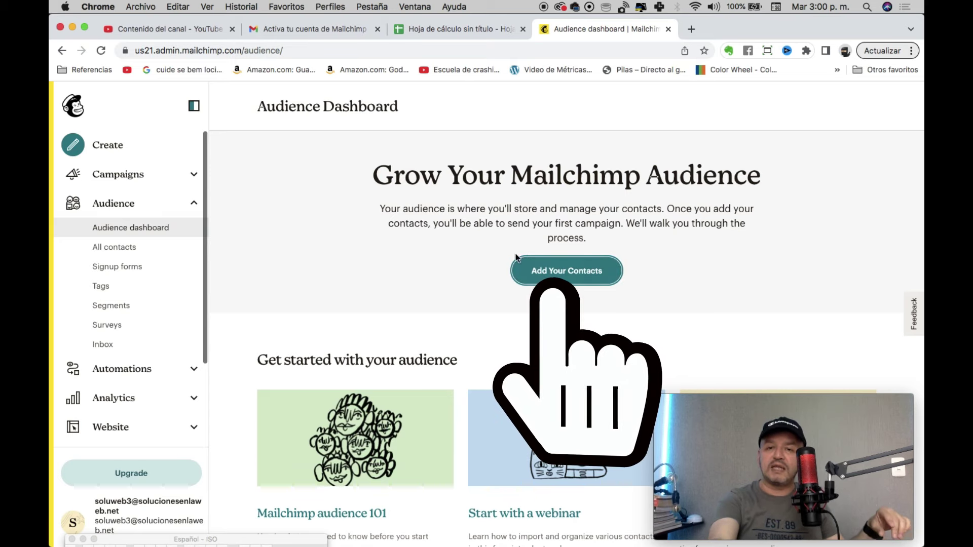
left_click(542, 272)
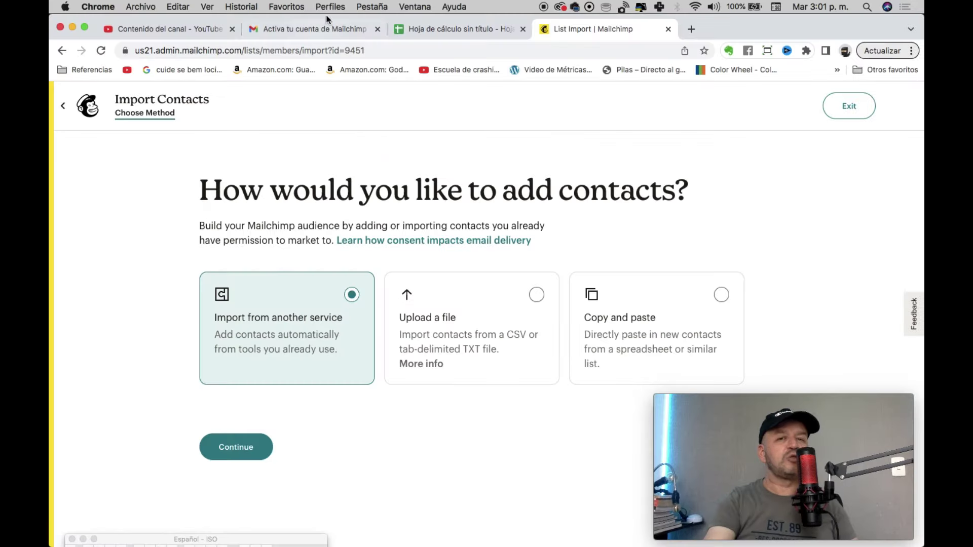
left_click(424, 26)
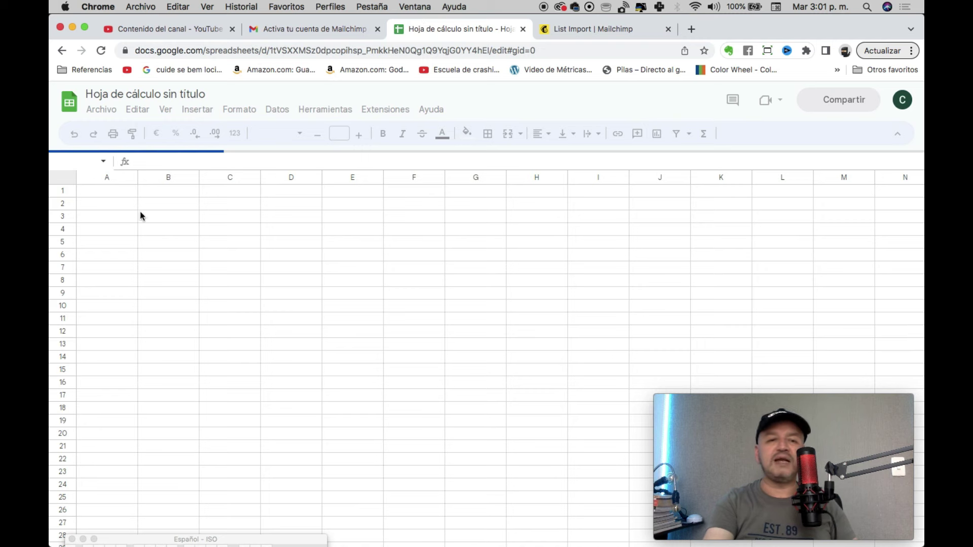
Step: Enter three sample contacts' names in A2:A4 and e-mail addresses in B2:B4
left_click(119, 206)
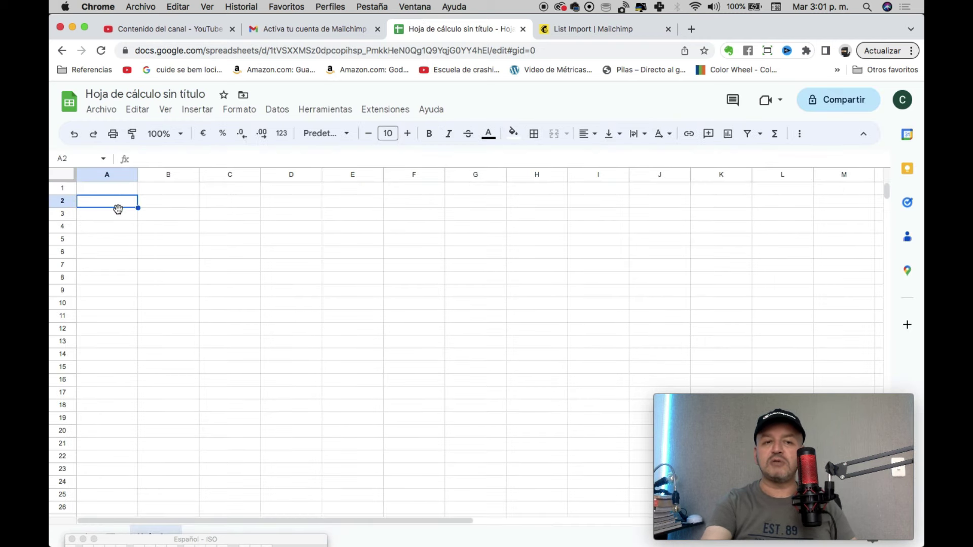
type("Jua")
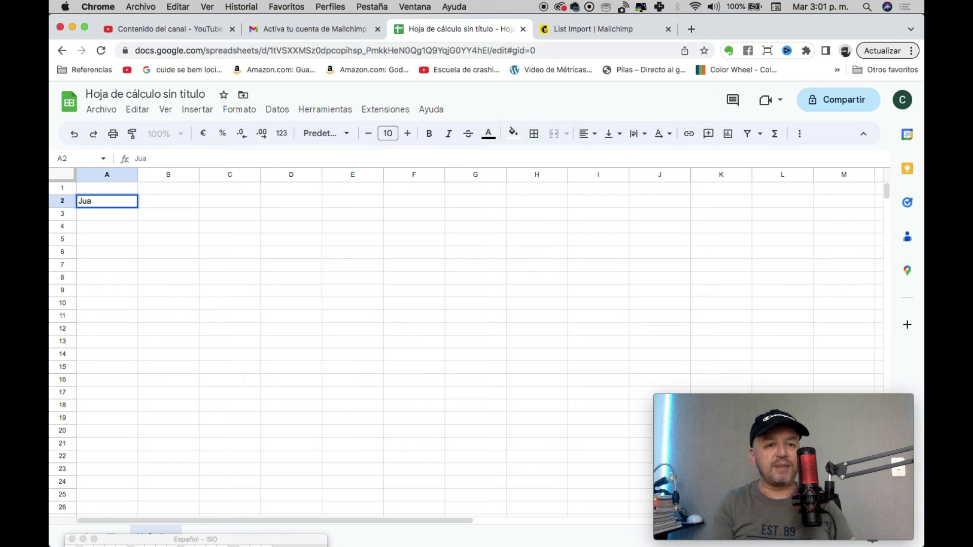
type("n Perez")
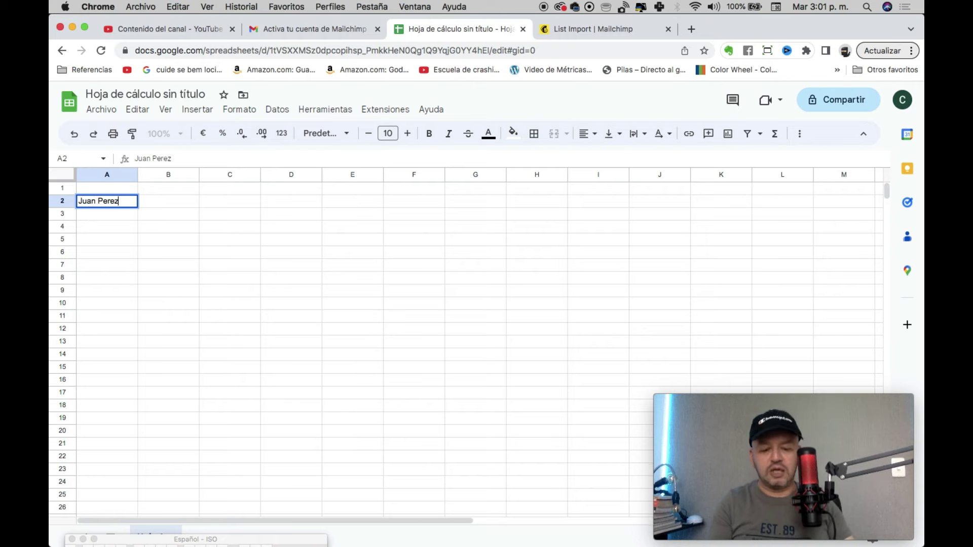
key("Tab")
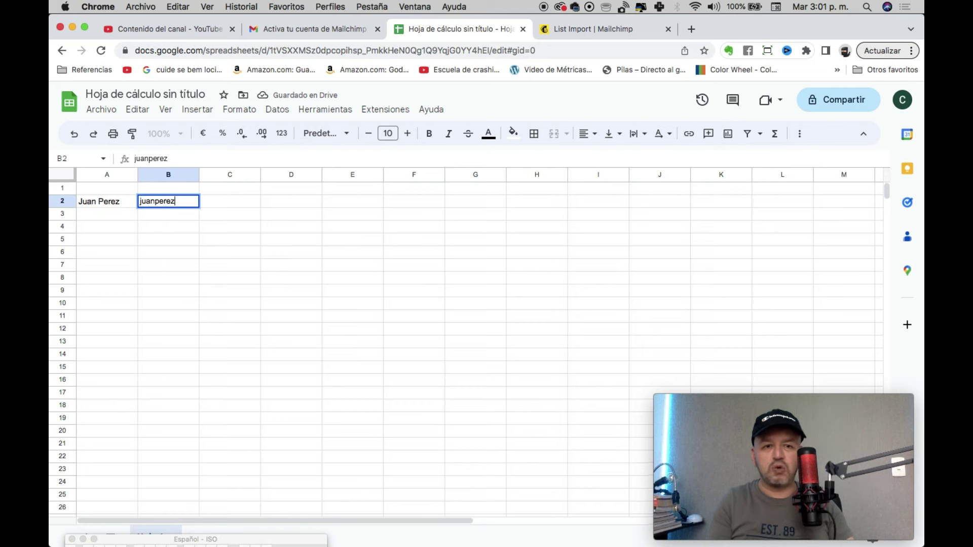
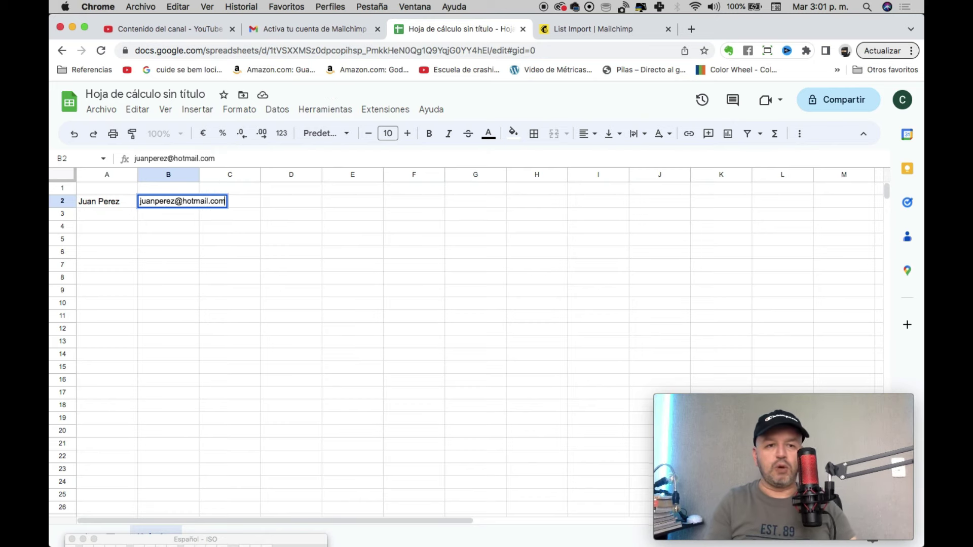
key("Return")
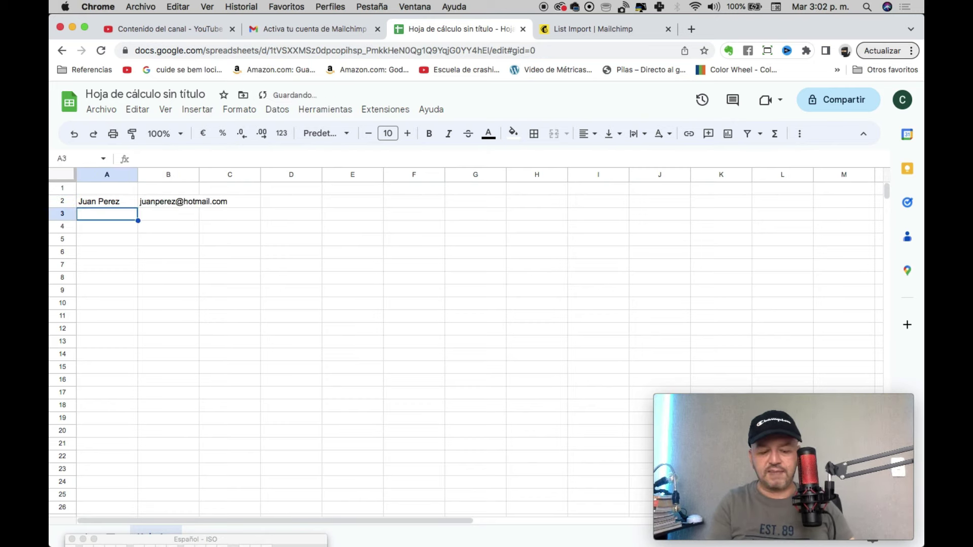
type("Ana")
key("Tab")
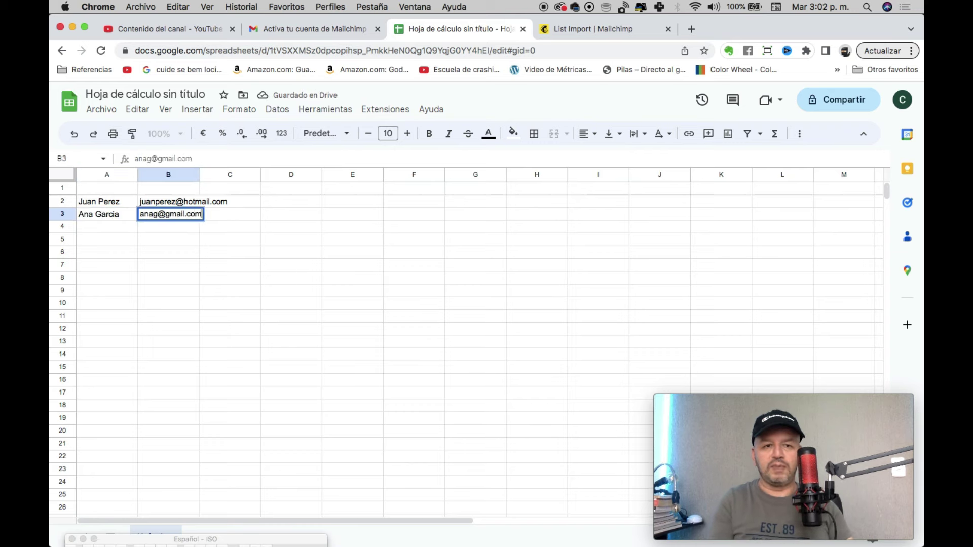
key("Return")
type("Pedro")
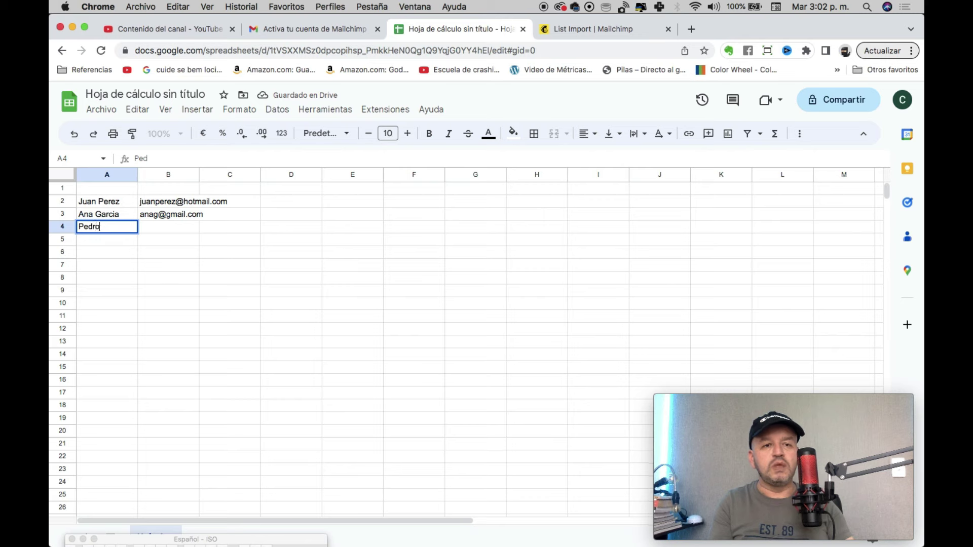
key("Tab")
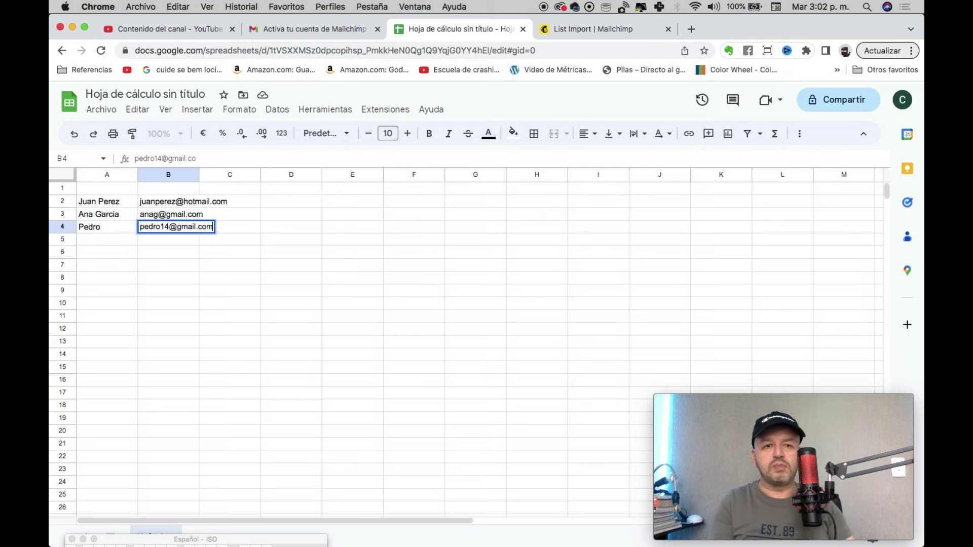
key("Tab")
key("Down")
Step: Try adding a phone number in cell C2, then erase it again
left_click(168, 226)
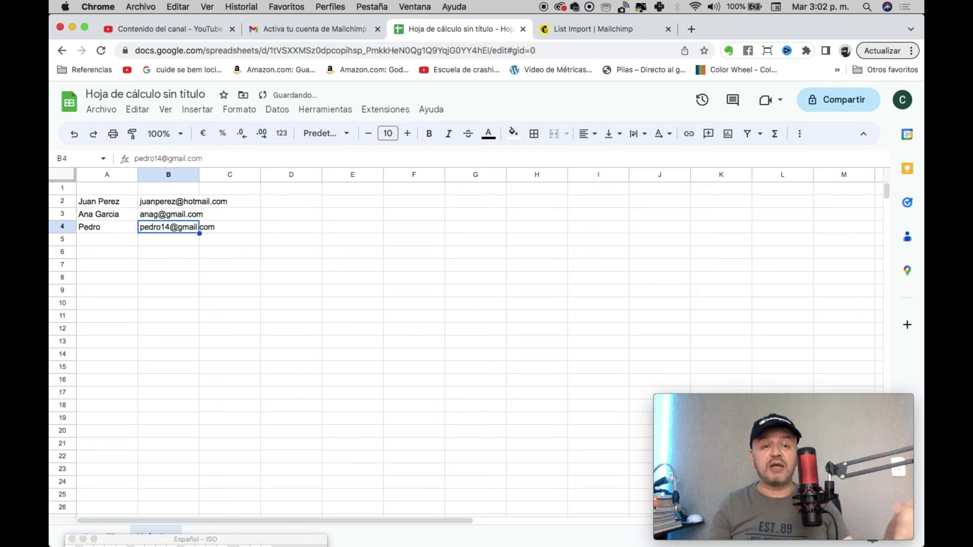
left_click(229, 226)
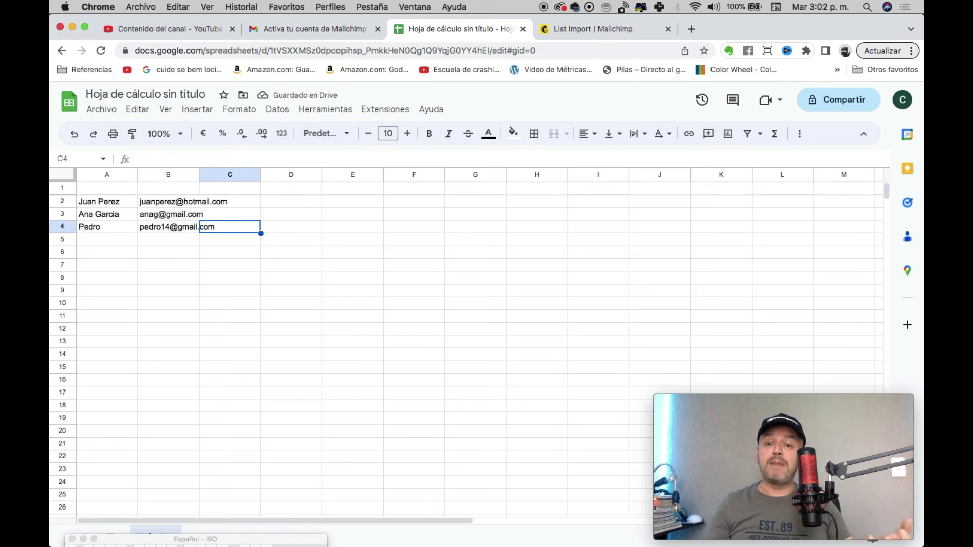
left_click(230, 188)
left_click(229, 201)
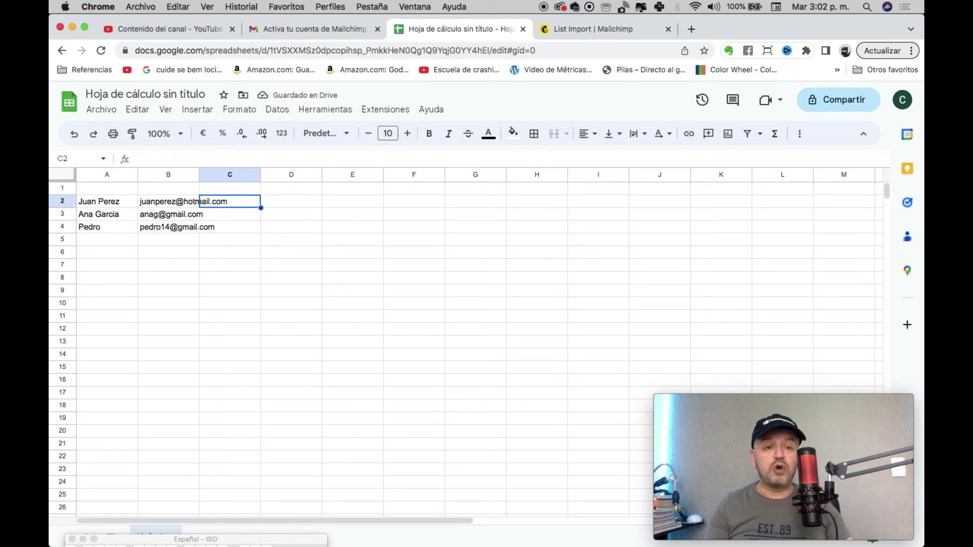
left_click(292, 201)
left_click(230, 201)
left_click(168, 202)
left_click(229, 201)
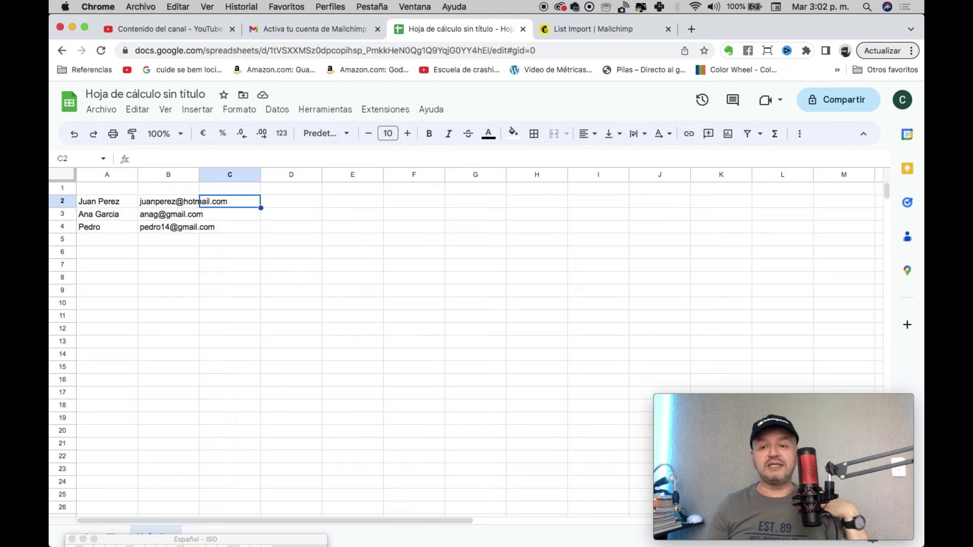
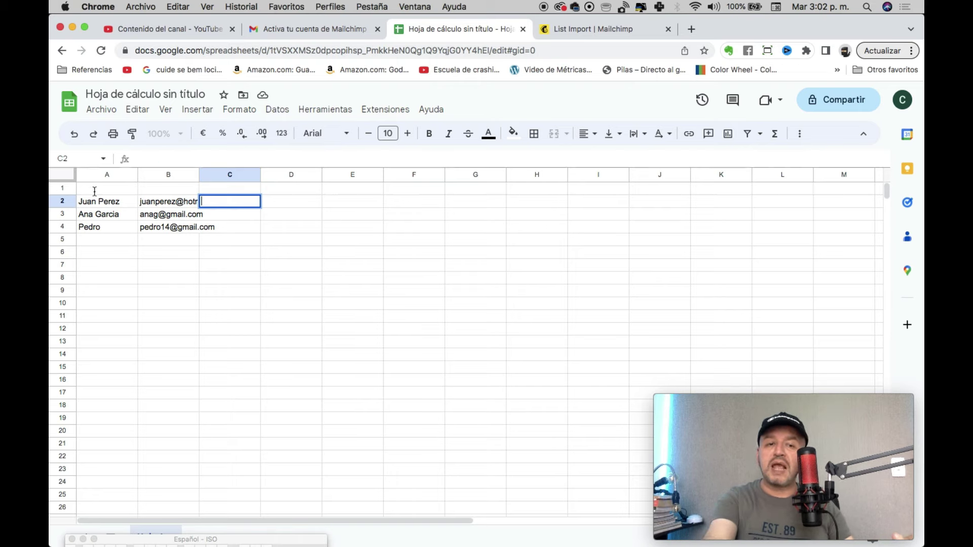
left_click(193, 242)
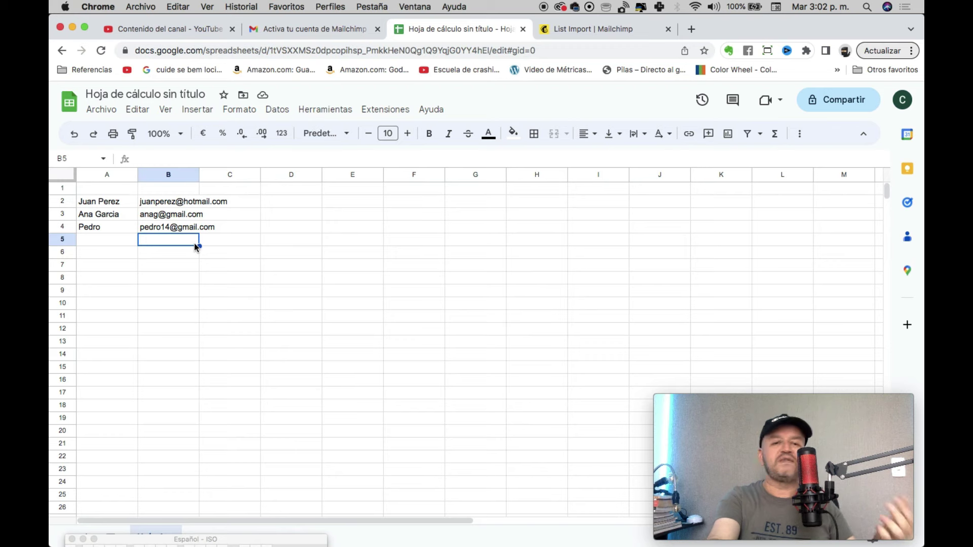
Step: Copy the three contacts in A2:B4 with Copiar and return to Mailchimp's import page
left_click(104, 202)
left_click_drag(104, 201, 152, 211)
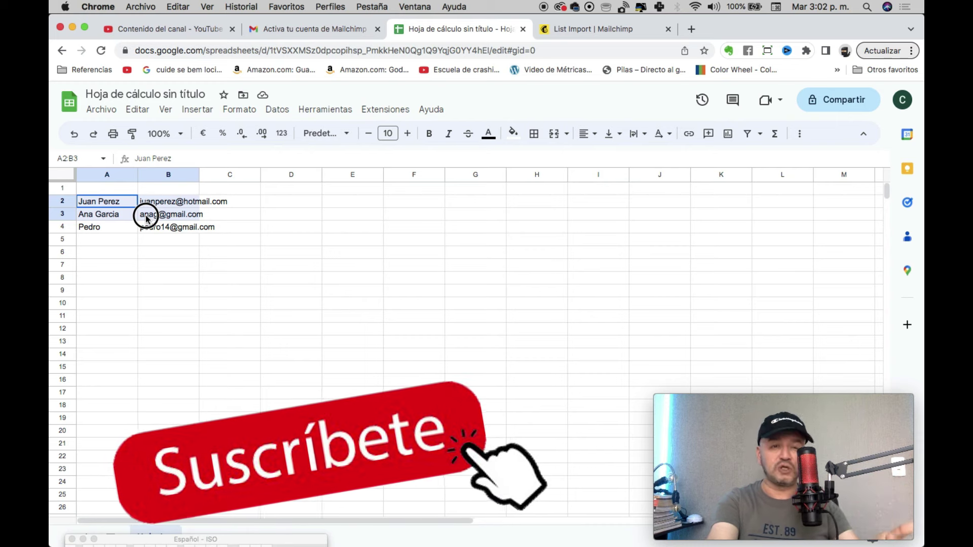
left_click_drag(145, 218, 140, 228)
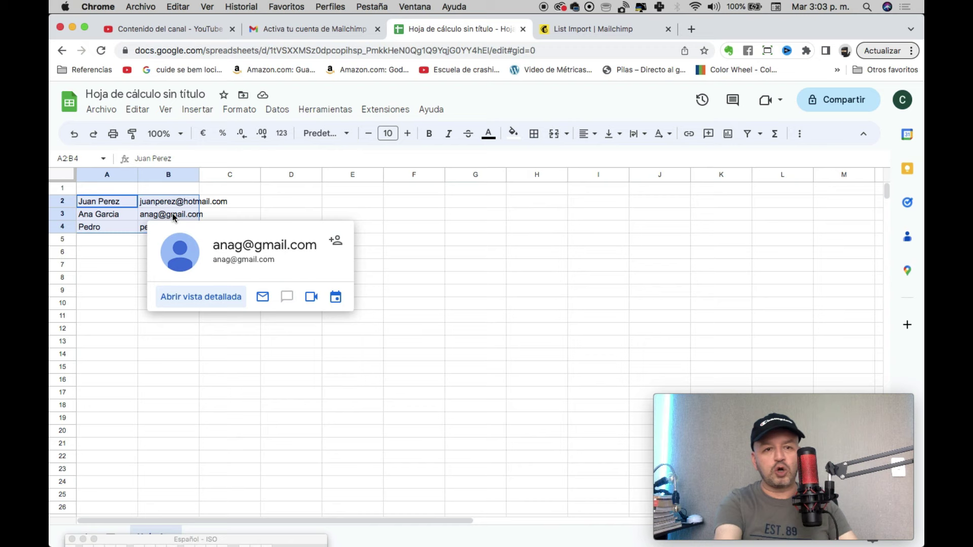
right_click(150, 208)
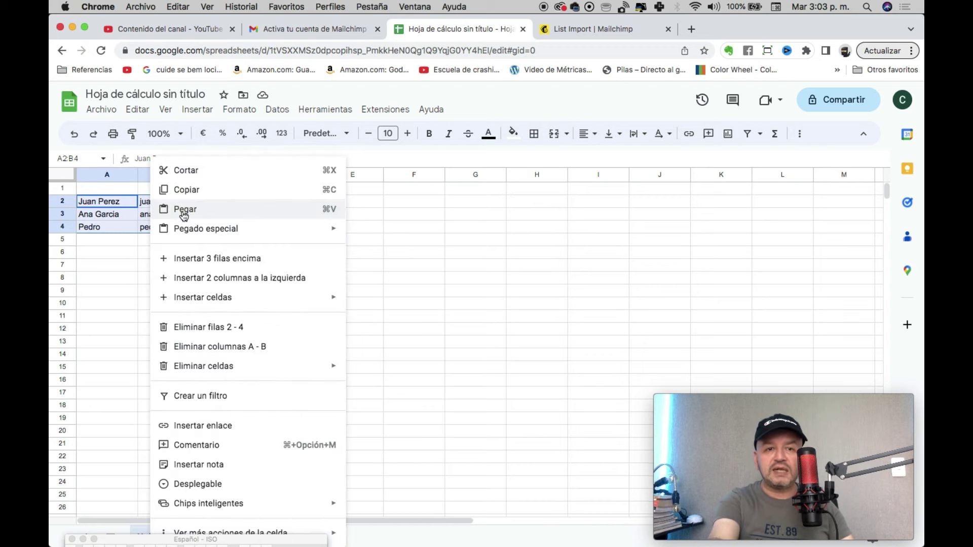
left_click(190, 192)
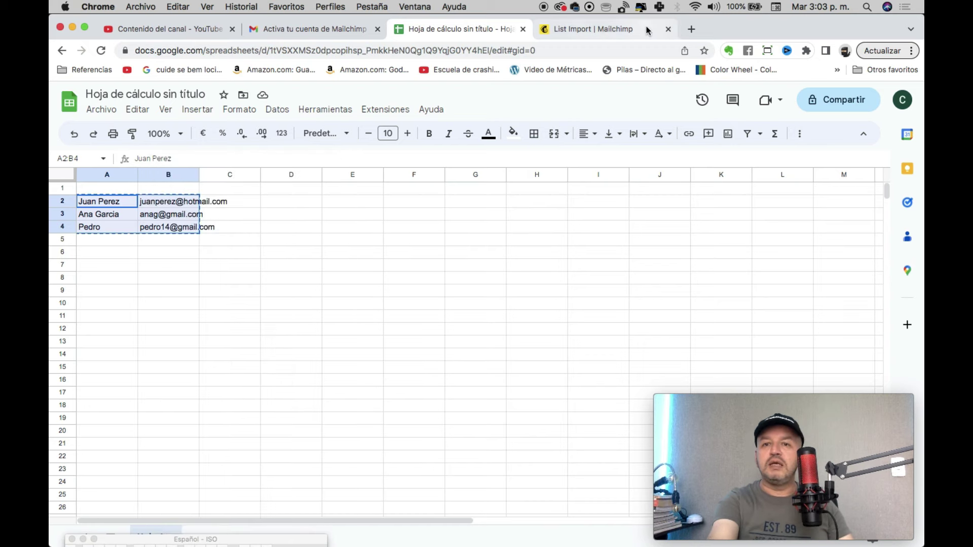
left_click(600, 26)
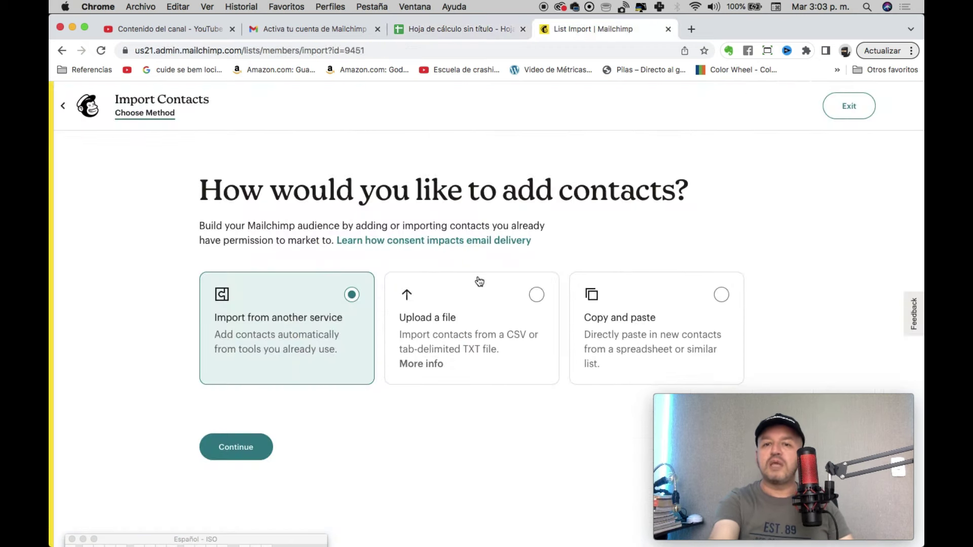
Step: Choose the Copy and paste import method, paste the three contacts, and continue to Organize
left_click(649, 325)
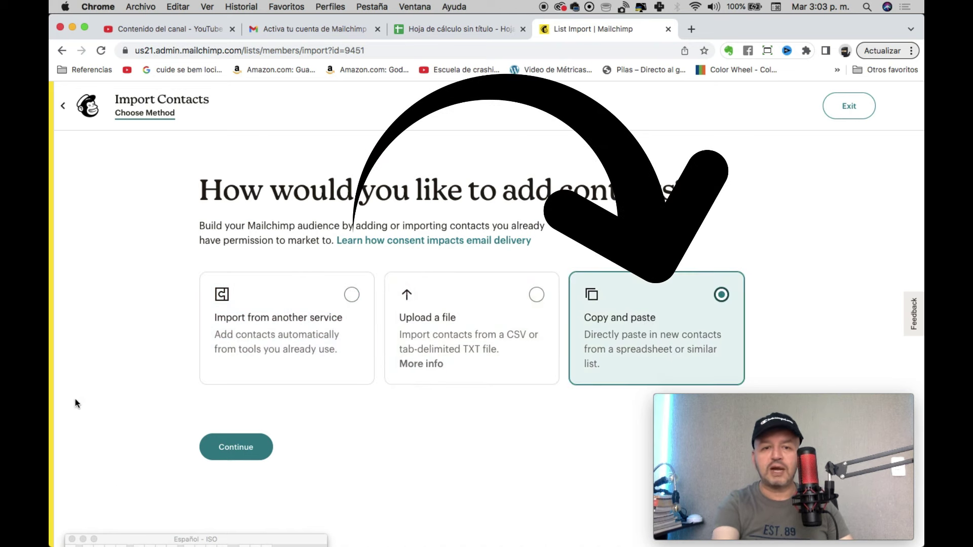
left_click(226, 448)
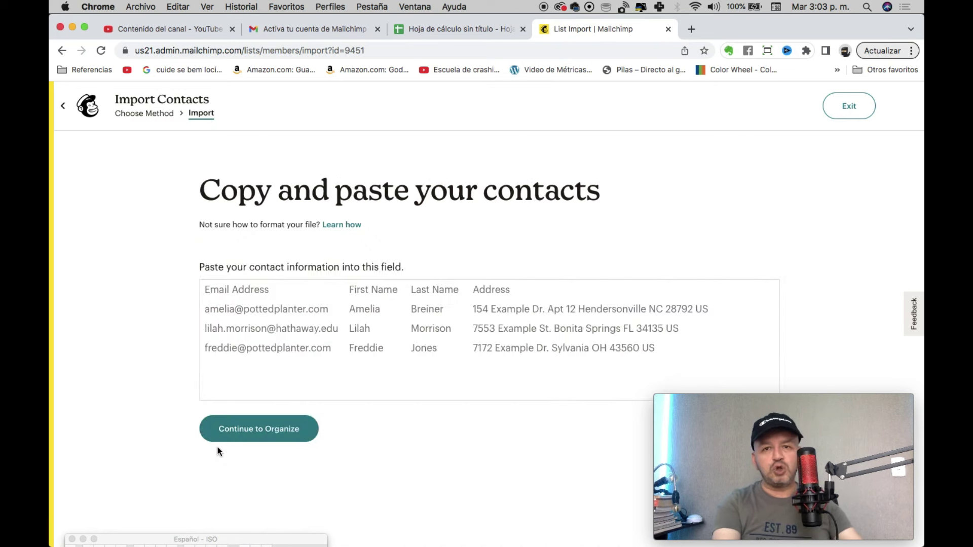
left_click(217, 300)
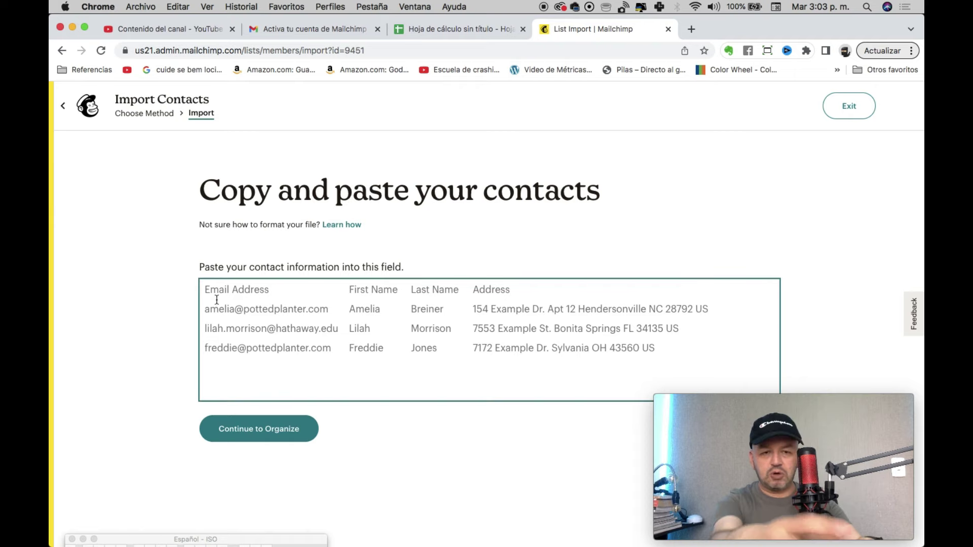
key("super+v")
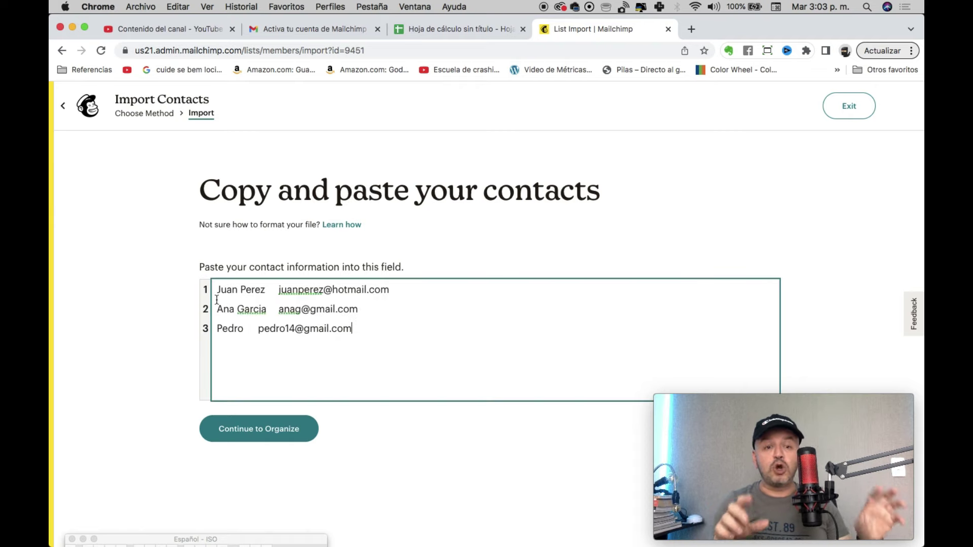
left_click(266, 433)
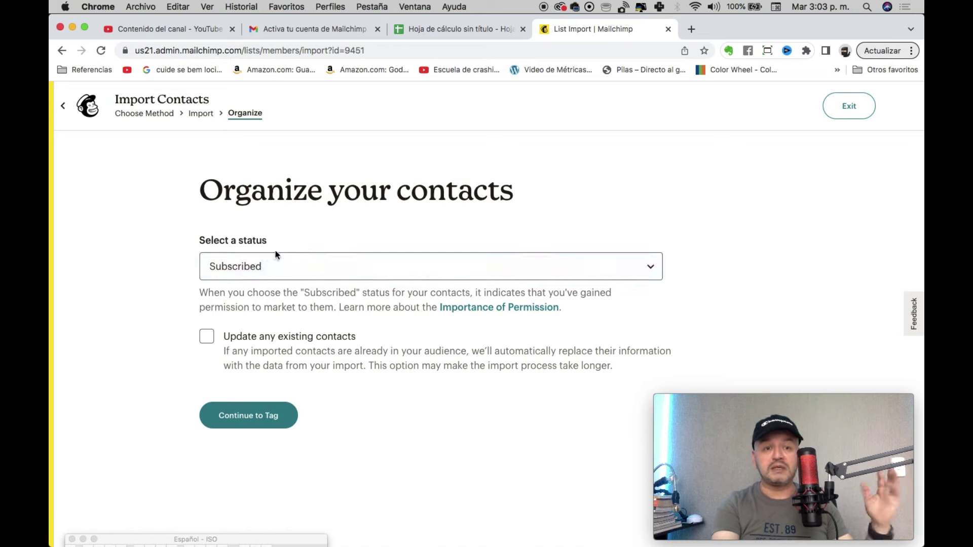
Step: Tick Update any existing contacts, add no tags, and continue to the Match step
left_click(207, 338)
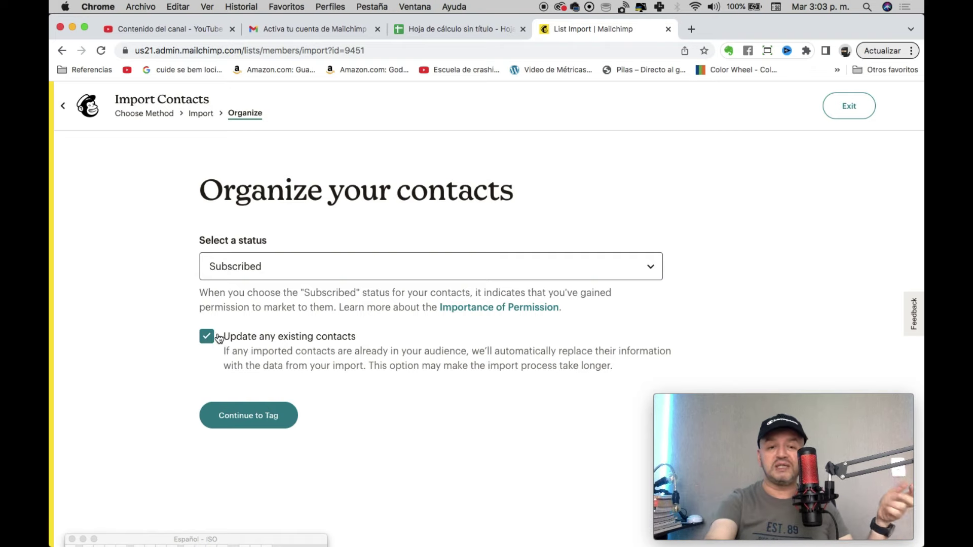
left_click(258, 415)
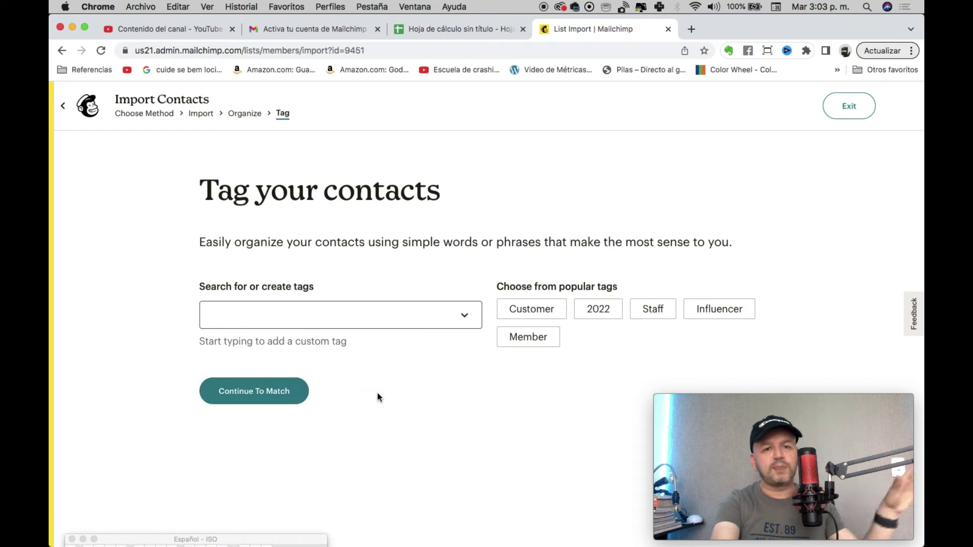
left_click(281, 401)
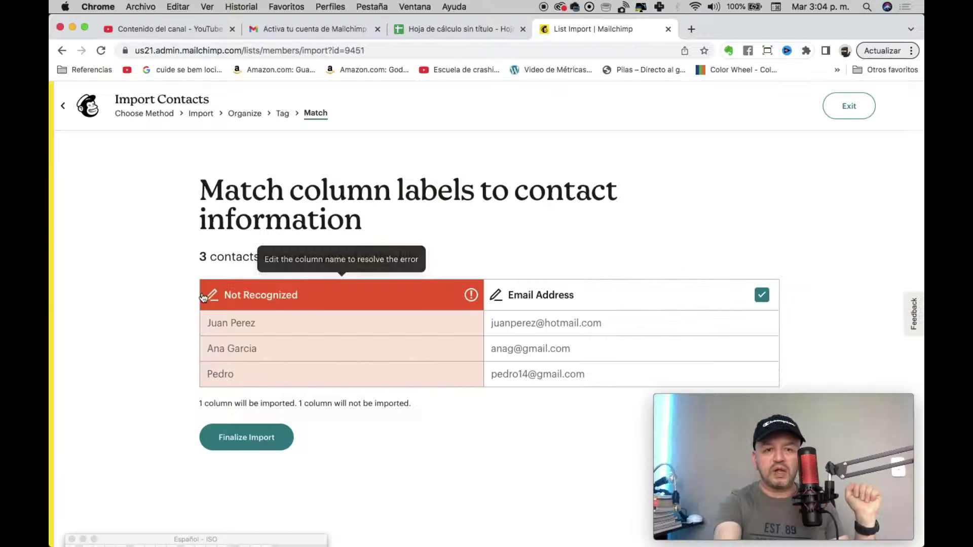
Step: Map the unrecognized name column to First Name (FNAME) and finalize the import
left_click(245, 297)
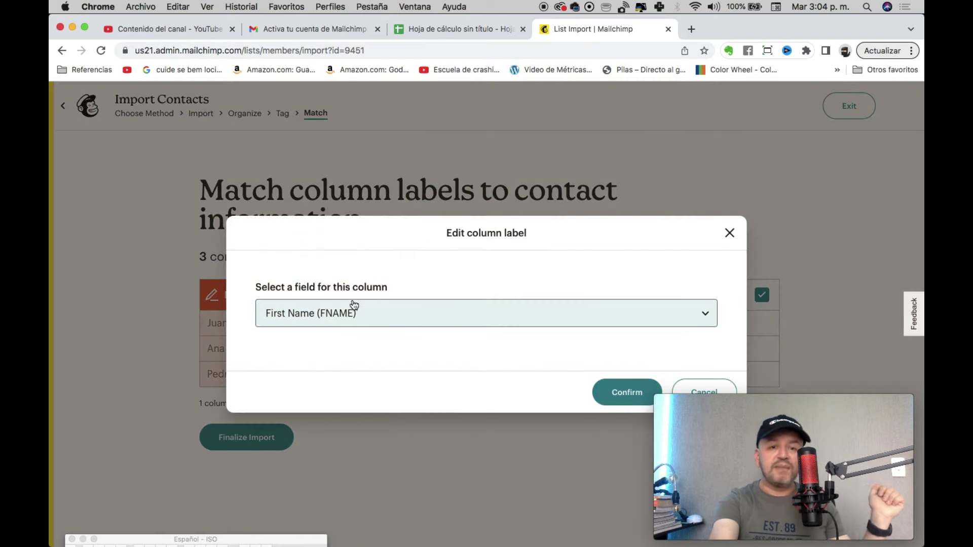
left_click(330, 314)
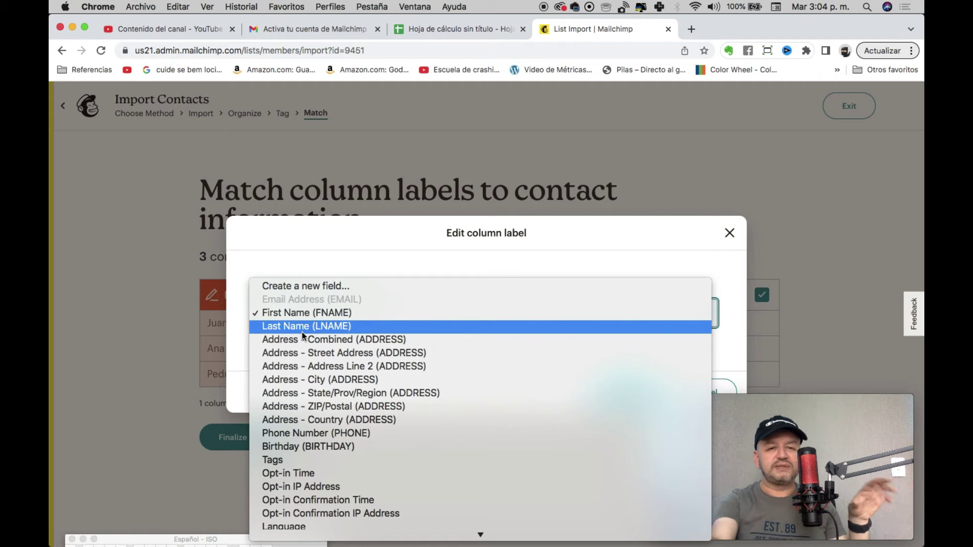
left_click(304, 313)
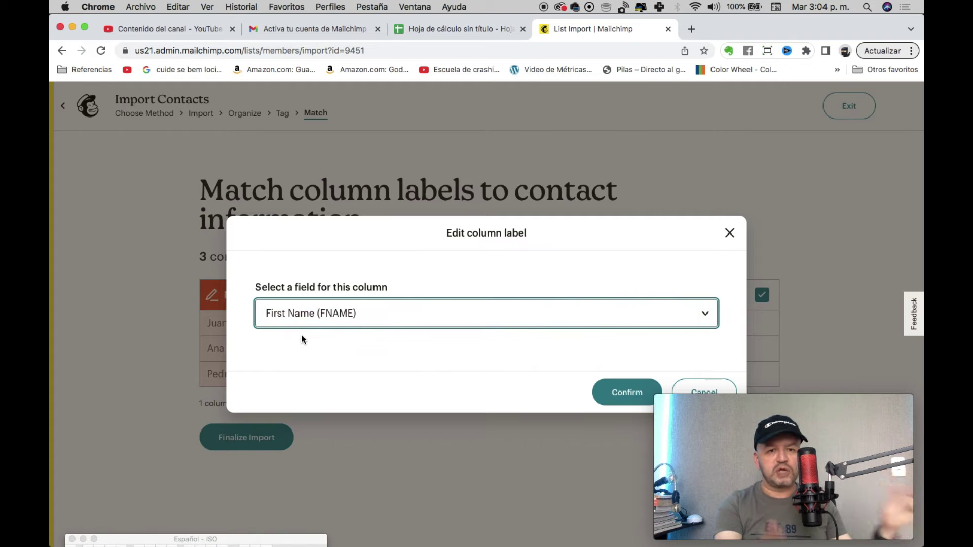
left_click(644, 389)
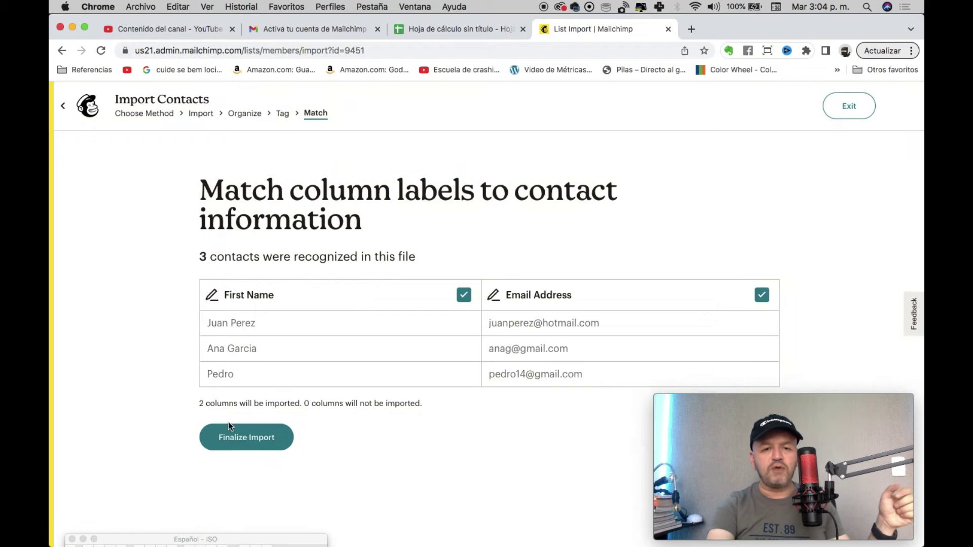
left_click(260, 436)
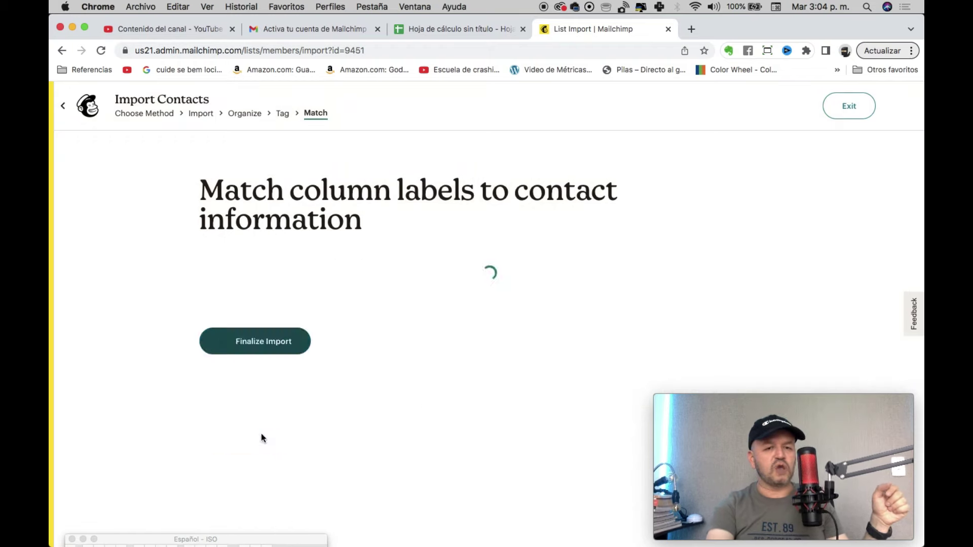
left_click(267, 450)
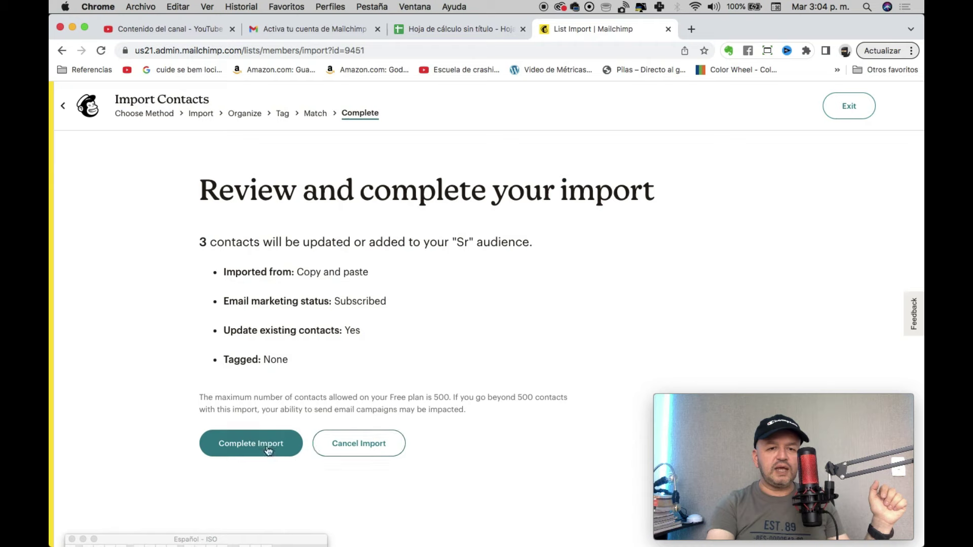
Step: Complete the import of 3 contacts and view the Sr audience dashboard
left_click(283, 448)
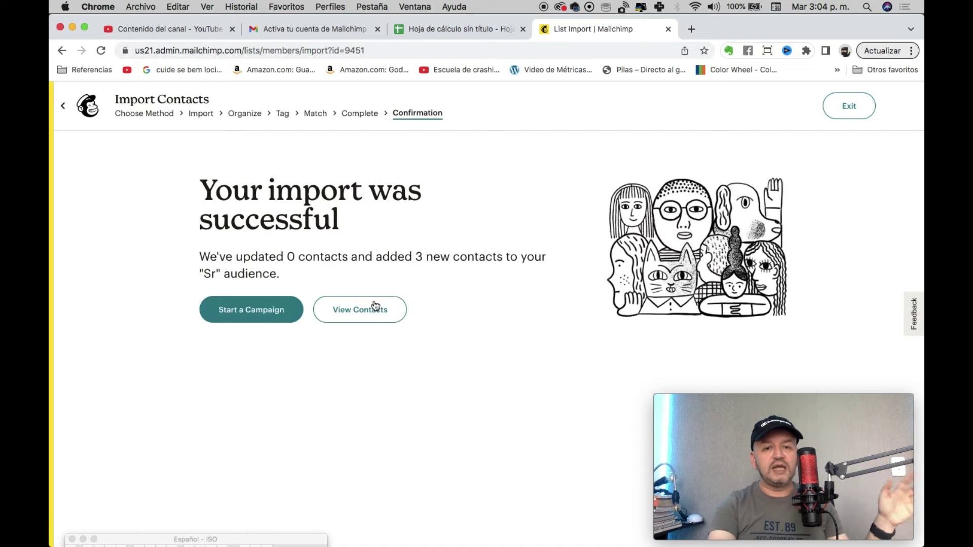
left_click(100, 107)
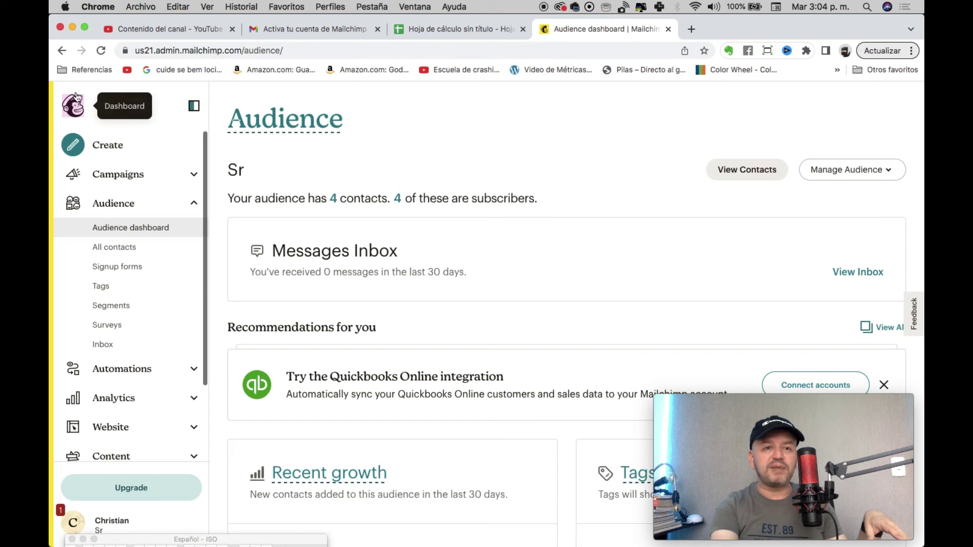
Step: Review the Sr audience's 4 subscribers, then go to the Campaigns list
scroll(537, 389, "down", 3)
scroll(537, 389, "up", 3)
scroll(537, 388, "down", 5)
scroll(538, 389, "up", 5)
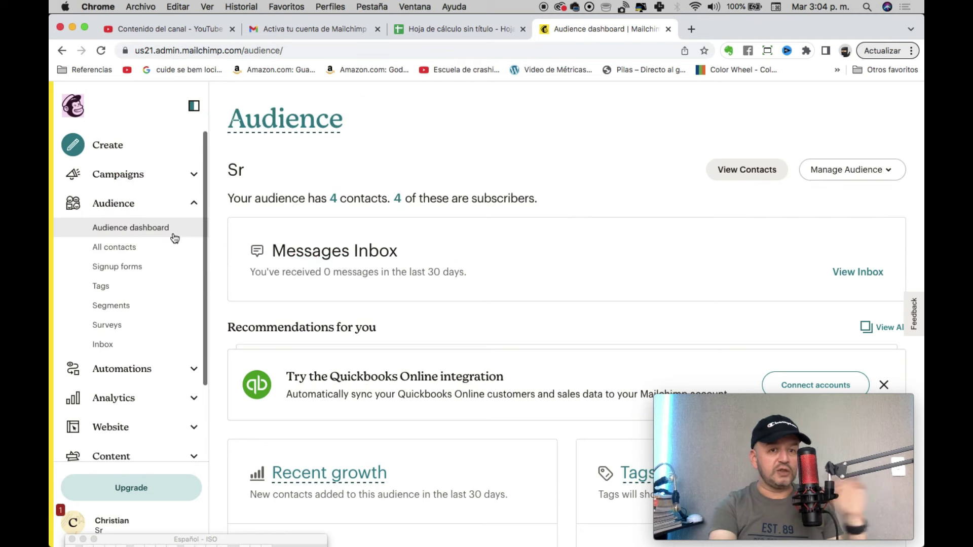
left_click(118, 173)
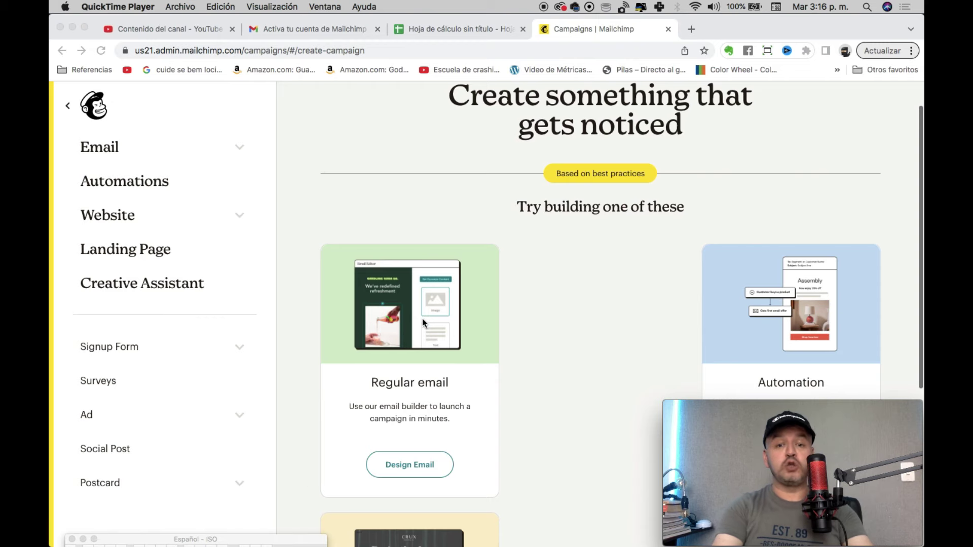
Step: Create a regular email campaign draft titled 'Keep it up!'
scroll(422, 318, "down", 2)
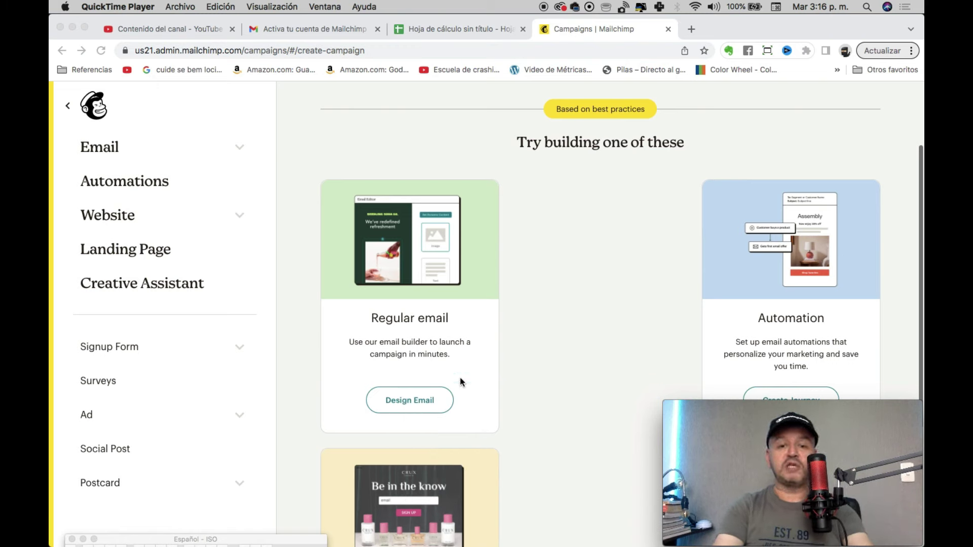
left_click(455, 396)
left_click(426, 413)
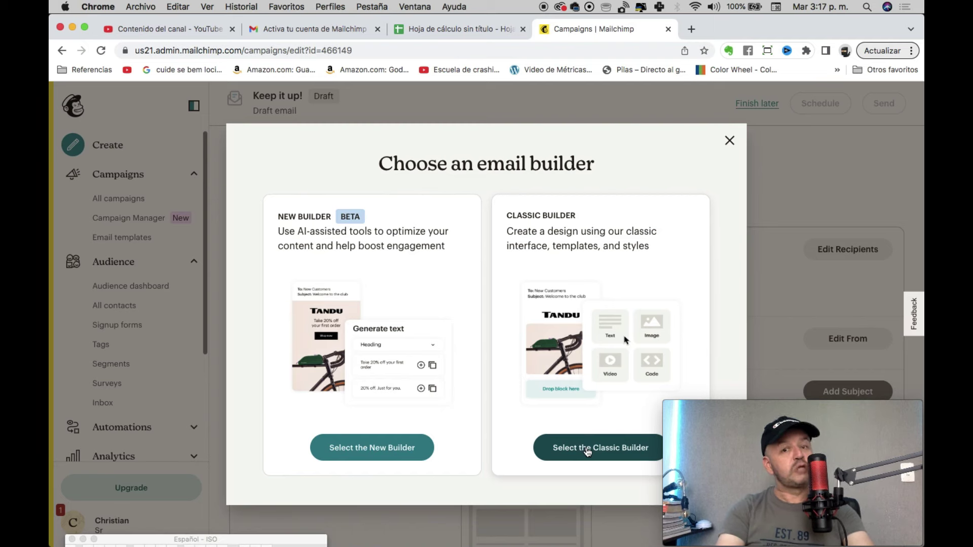
Step: Select the Classic Builder to reach the template selection page
left_click(587, 450)
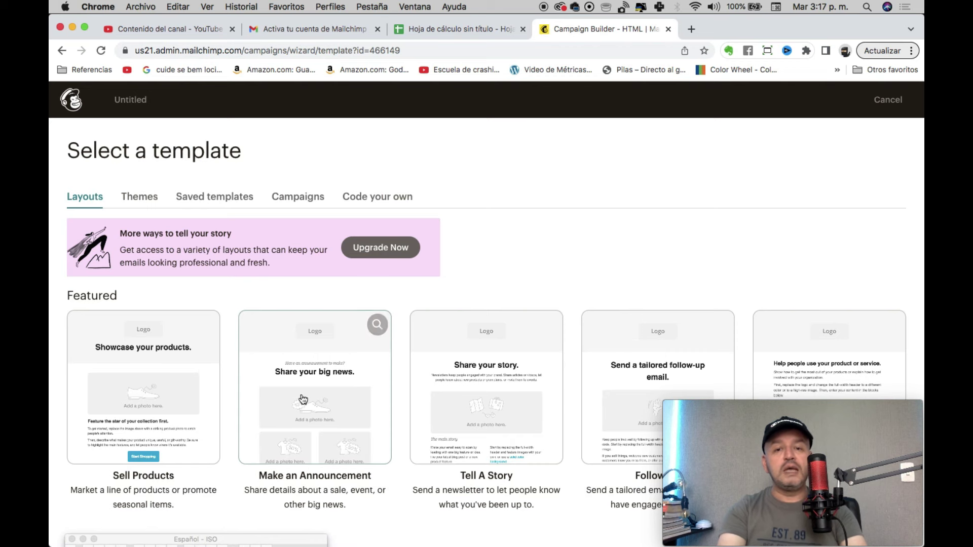
Step: Decline the feedback survey and start the email from the Basic 1 Column layout
scroll(304, 386, "down", 4)
scroll(302, 400, "up", 1)
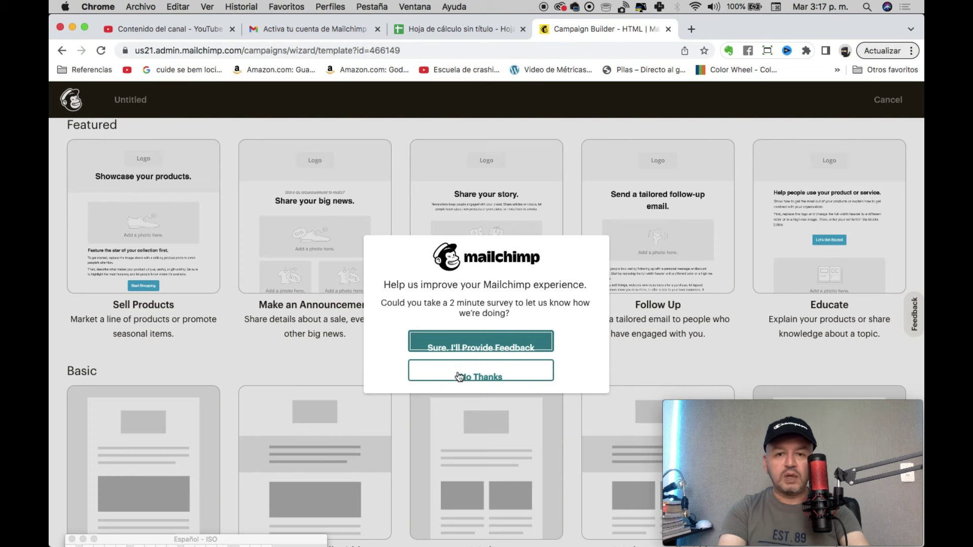
left_click(461, 378)
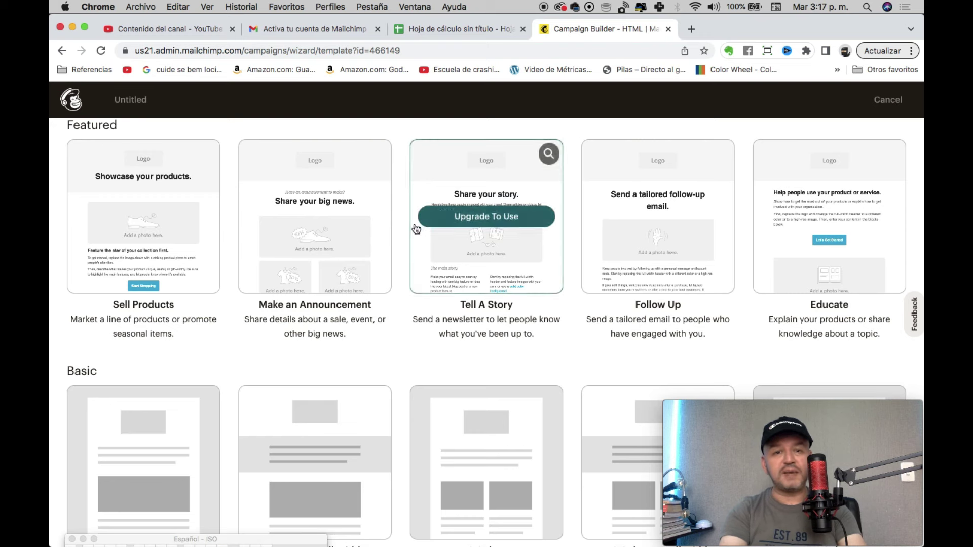
scroll(243, 329, "down", 3)
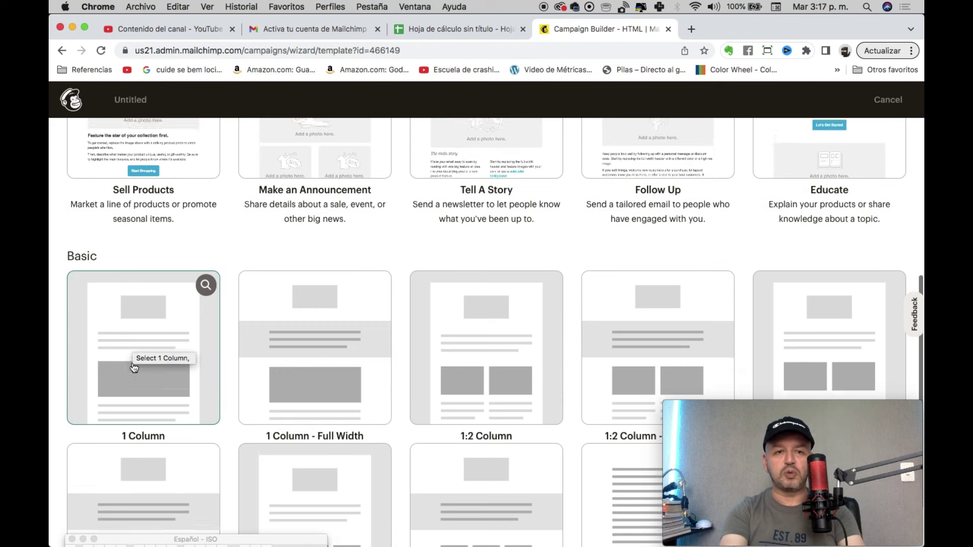
scroll(158, 355, "up", 6)
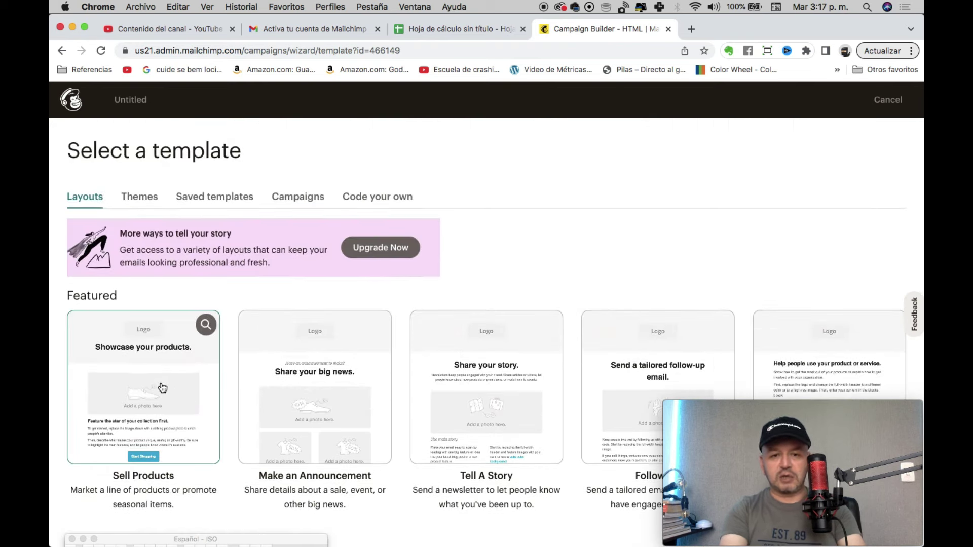
scroll(339, 365, "down", 1)
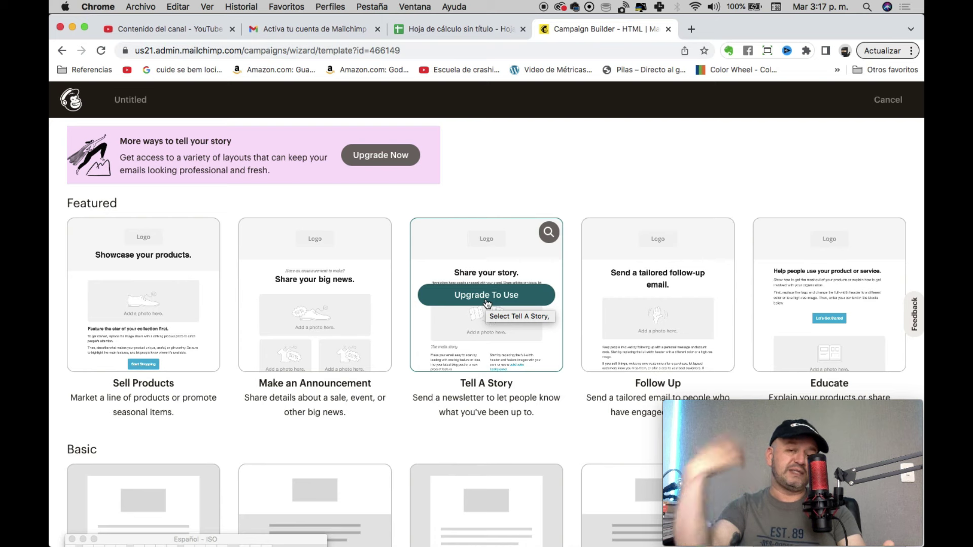
scroll(293, 341, "down", 5)
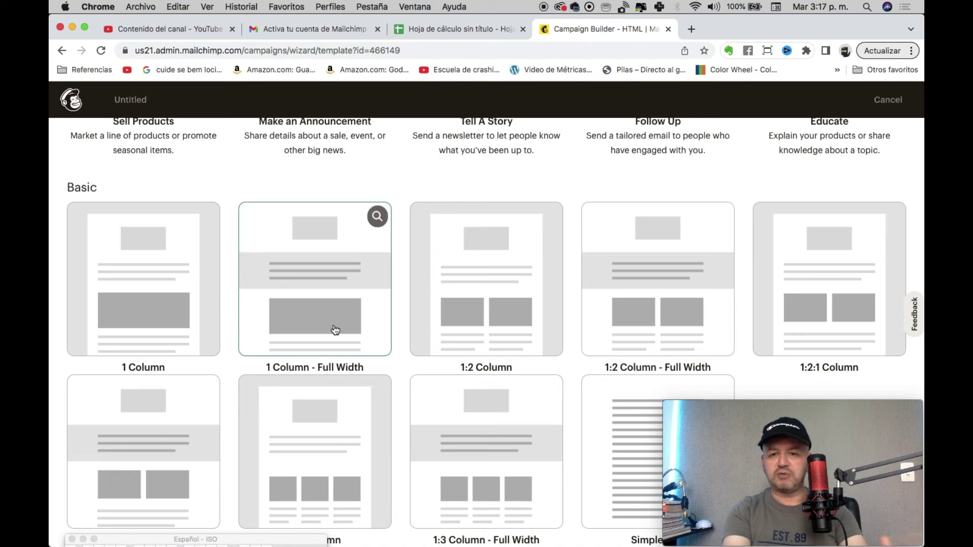
scroll(159, 349, "up", 3)
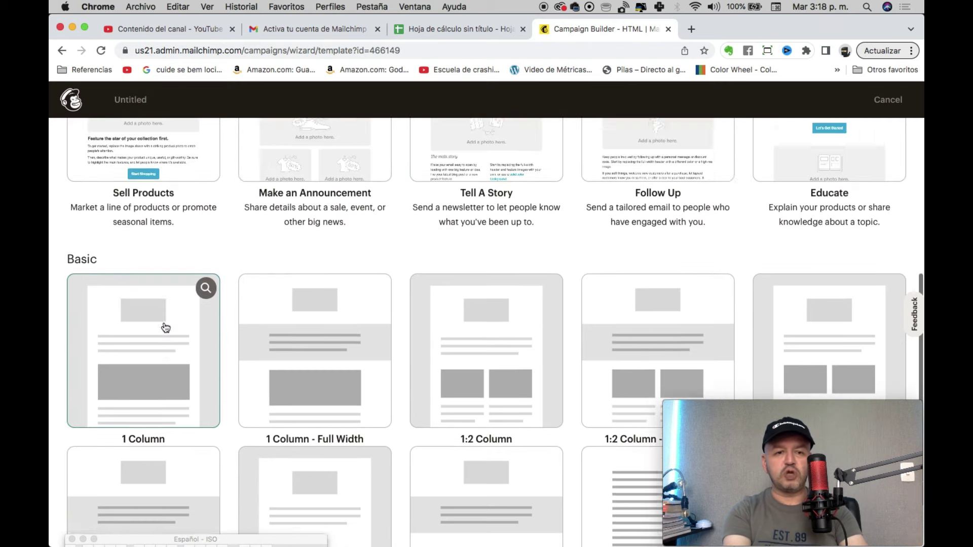
left_click(178, 438)
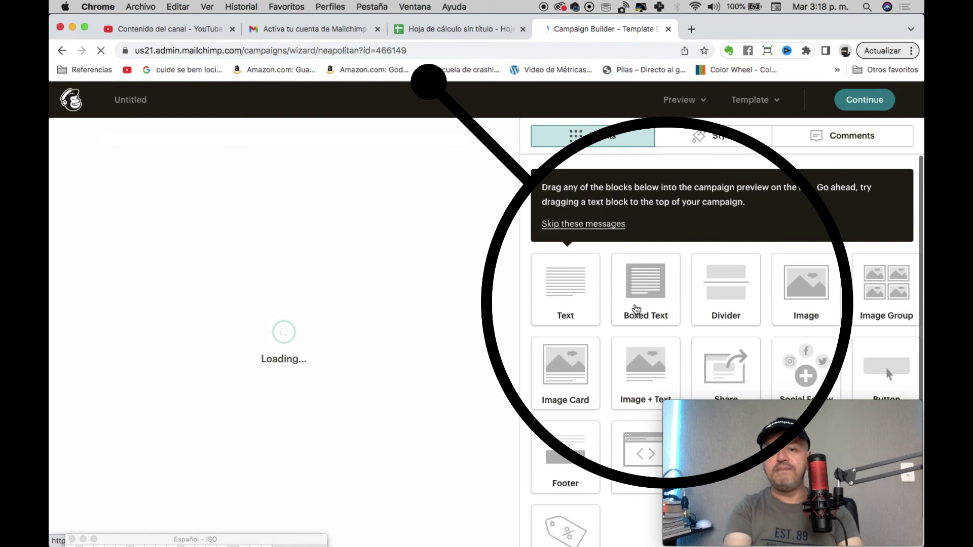
mouse_move(878, 453)
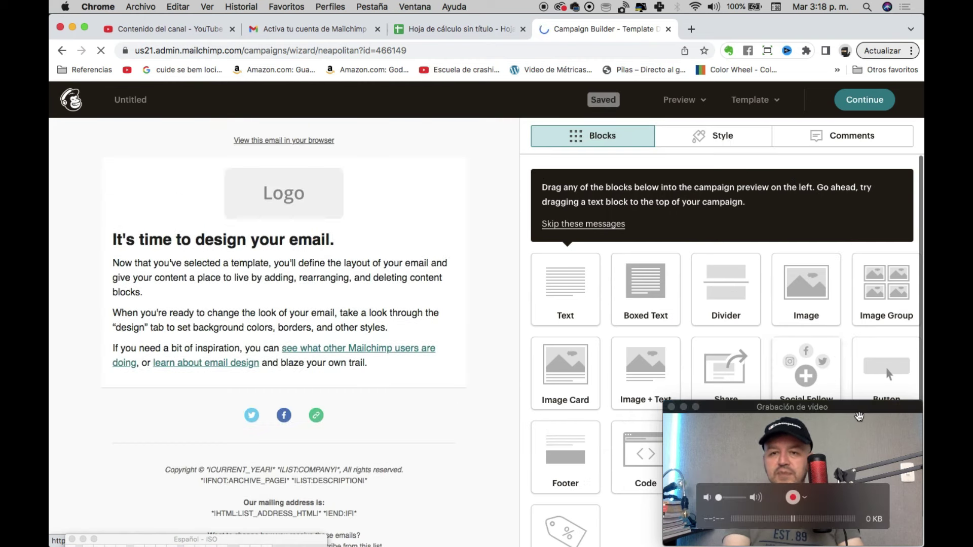
left_click_drag(859, 417, 842, 19)
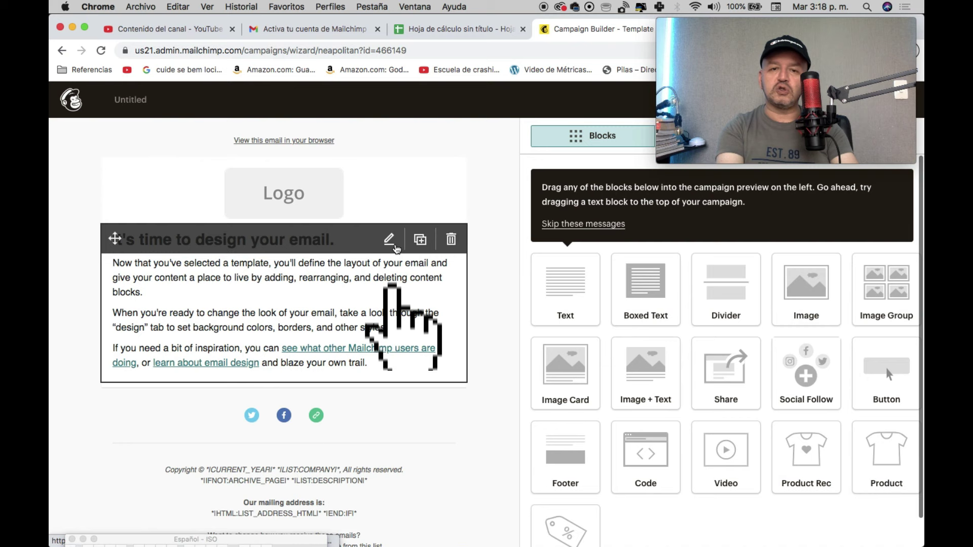
Step: Replace the heading 'It's time to design your email' with 'Promoción de Verano.'
left_click(390, 240)
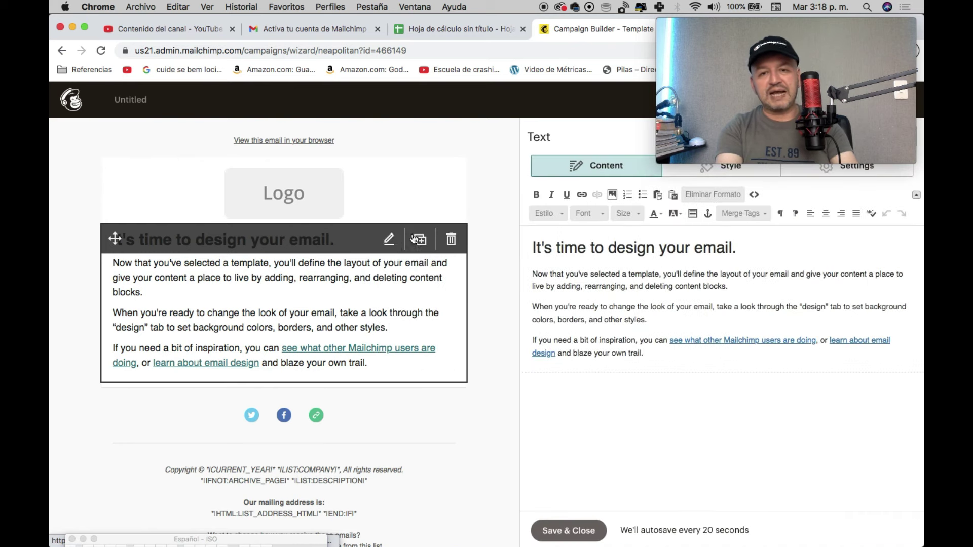
double_click(611, 247)
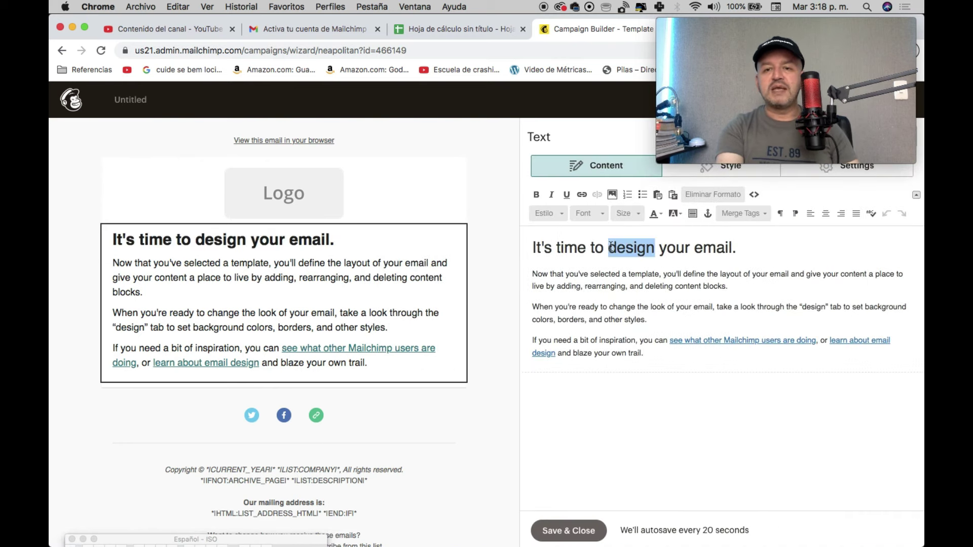
left_click_drag(732, 247, 507, 247)
type("Promoc")
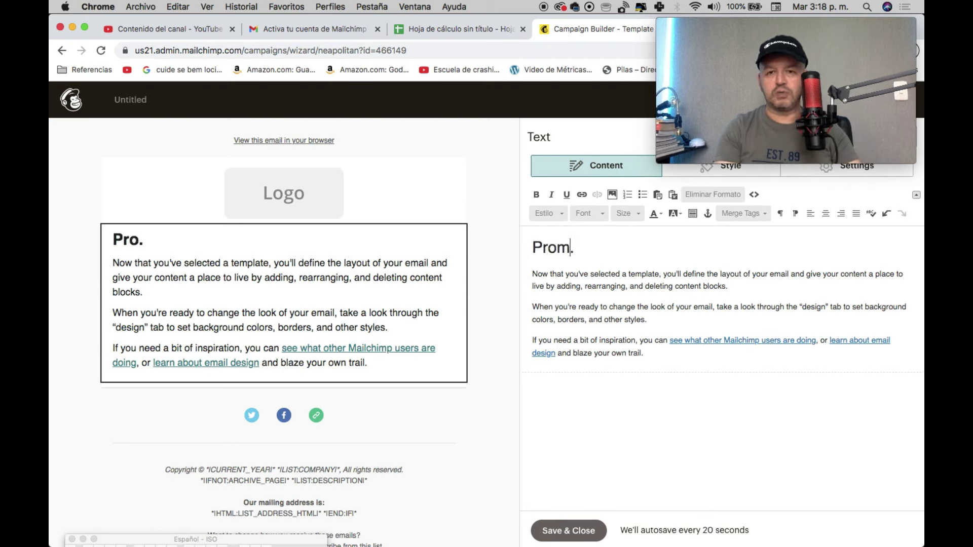
type("ión de V")
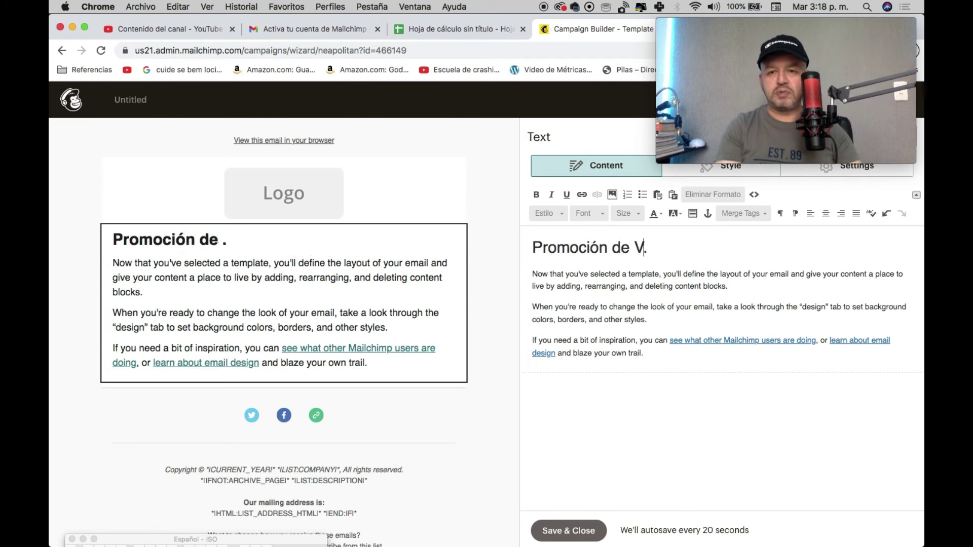
type("Er")
key("BackSpace")
key("BackSpace")
type("e")
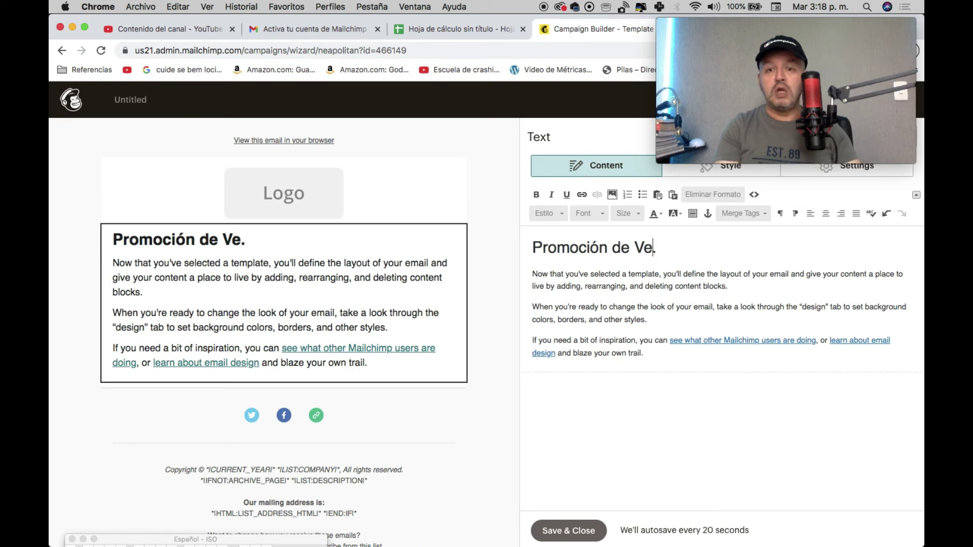
type("rano")
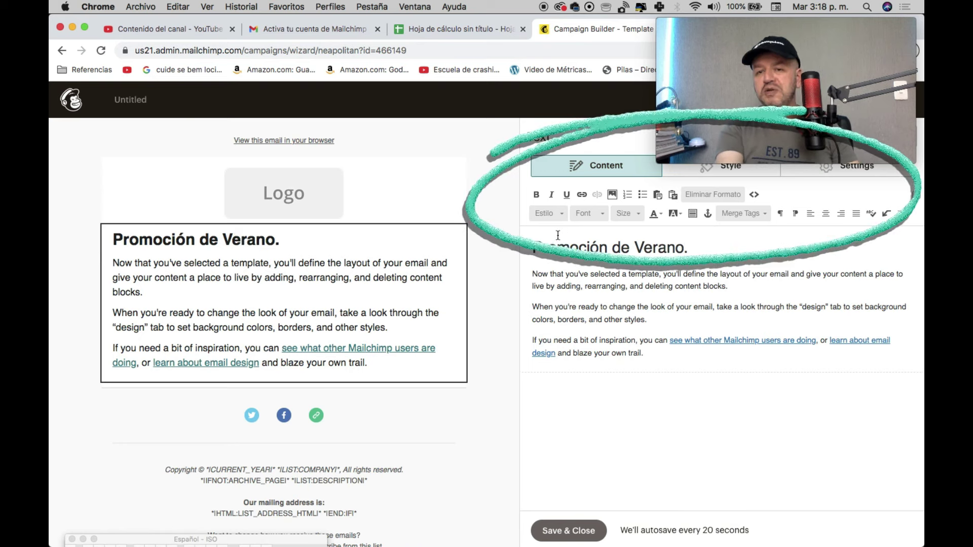
Step: Make the word 'Verano' bold and red
double_click(655, 248)
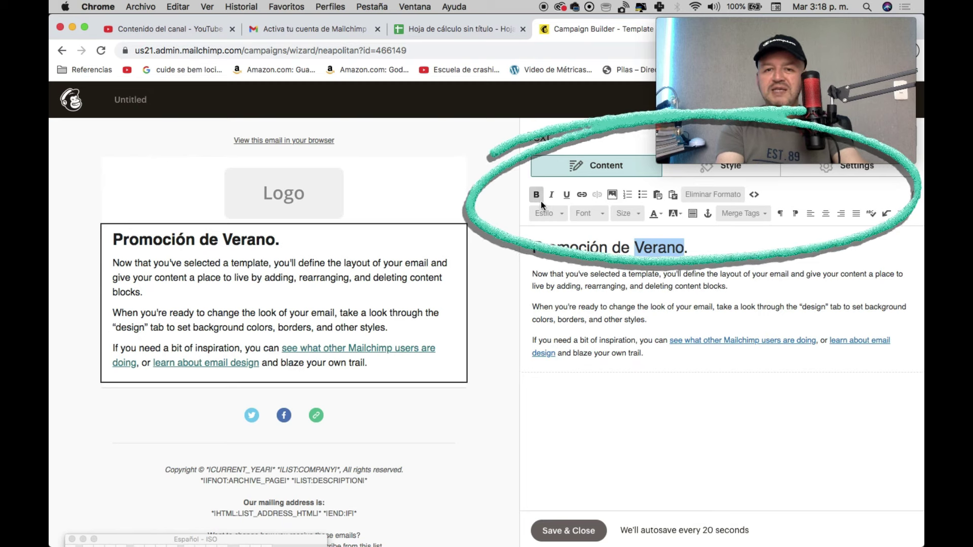
left_click(537, 195)
left_click(662, 217)
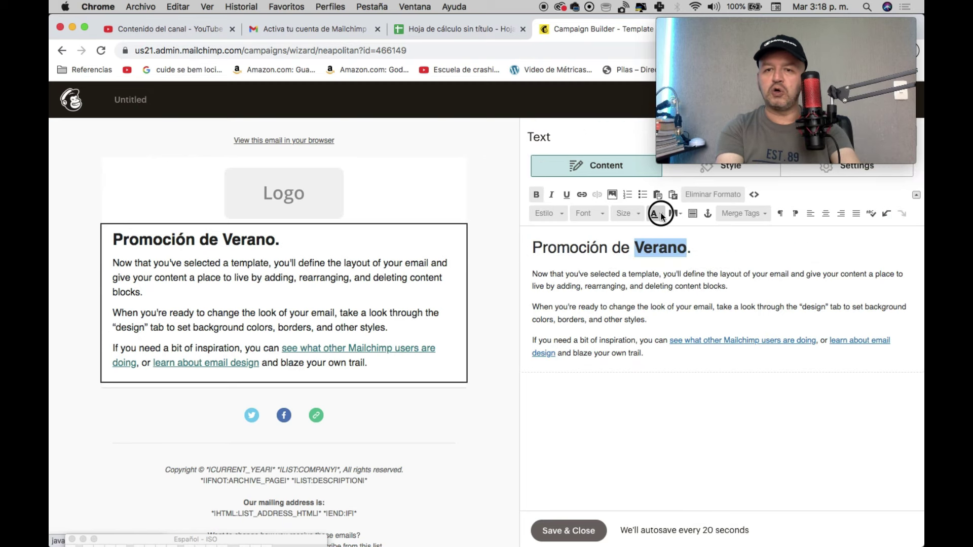
left_click(654, 262)
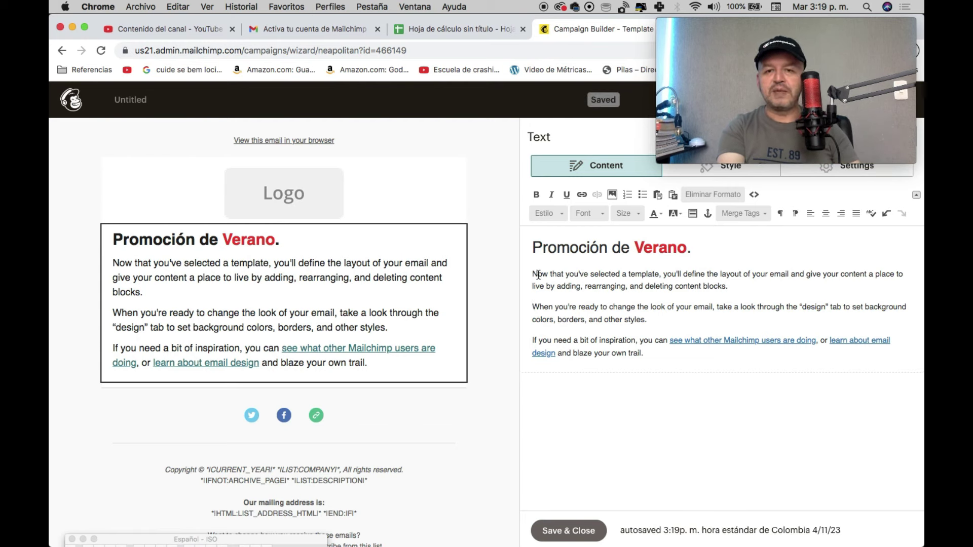
Step: Replace the three template paragraphs with 'Aprovecha la promo de verano en ropa para hombres.' and save
left_click_drag(533, 274, 701, 402)
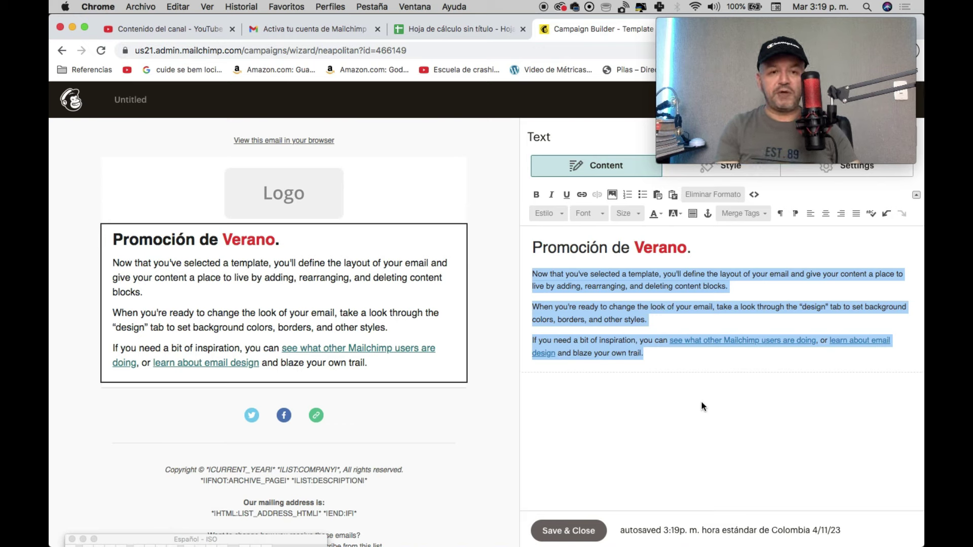
type("Aprovecha la promo de verano")
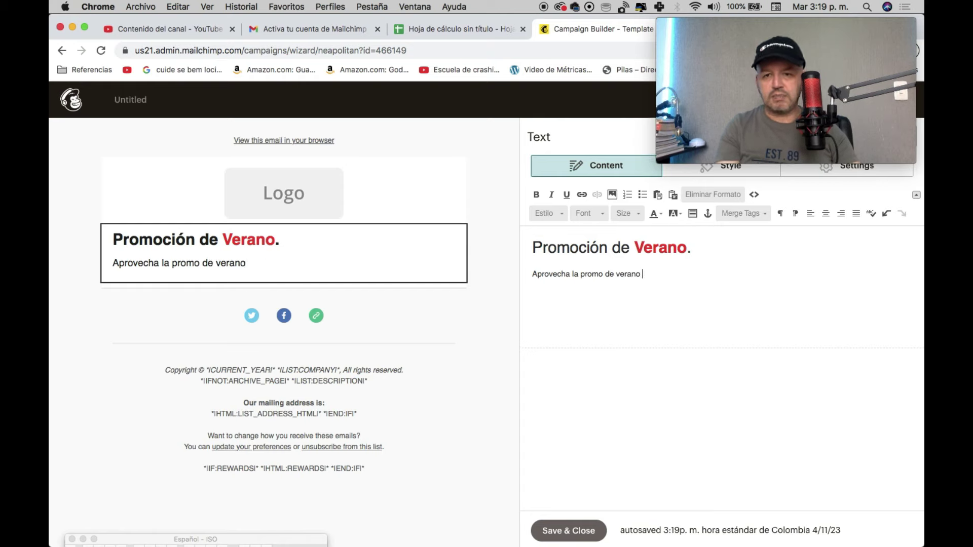
type("pa mas")
key("BackSpace")
key("BackSpace")
type("para hombres.")
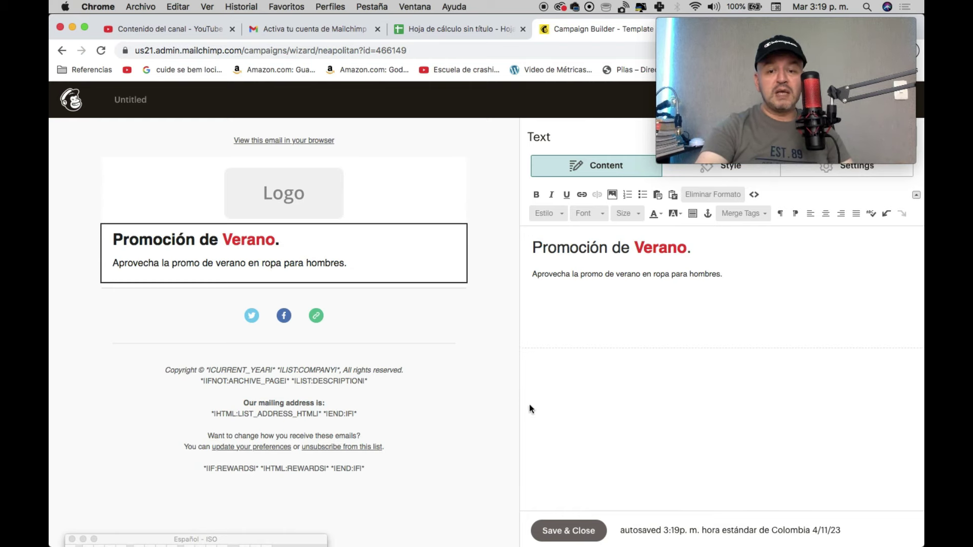
mouse_move(238, 248)
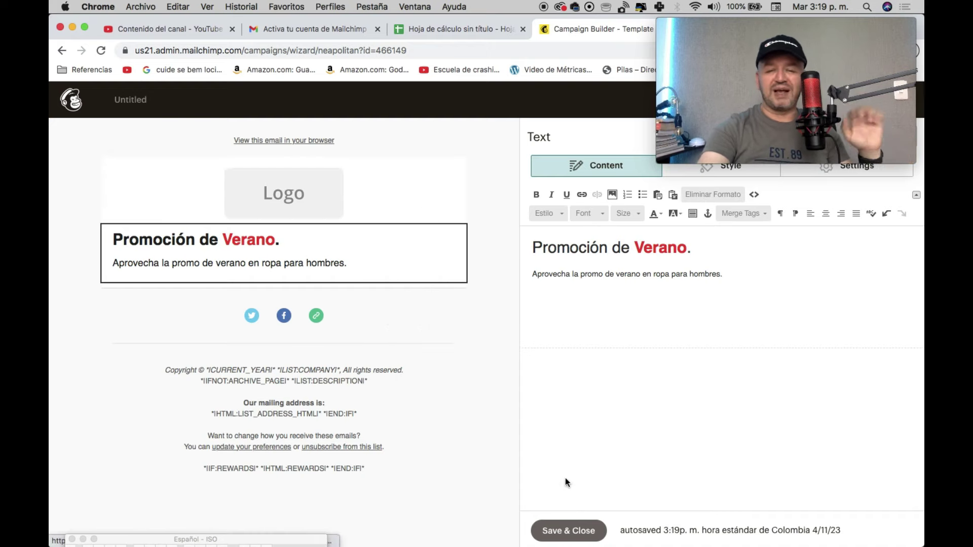
left_click(550, 541)
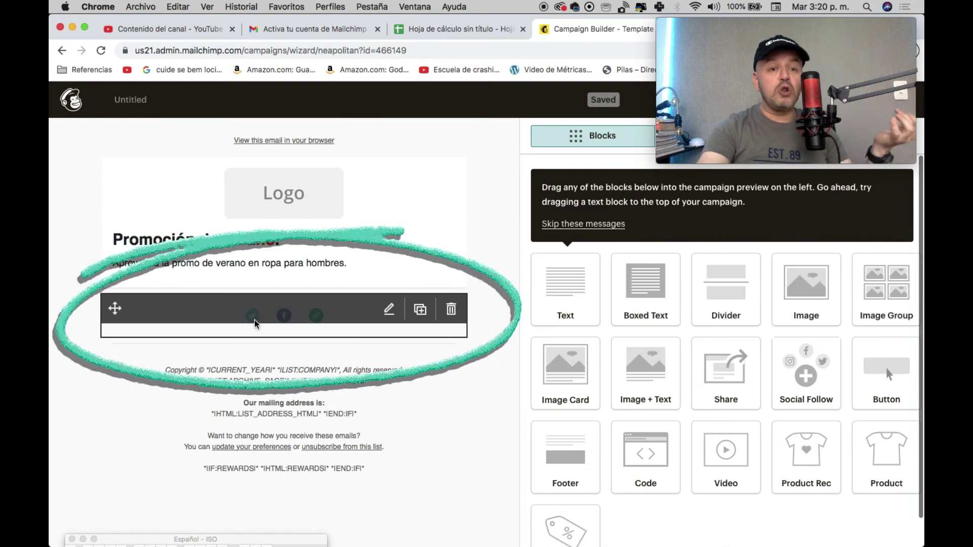
Step: Remove Twitter, append '/christiancreador' to Facebook, and set the Website URL to solucionesenlaweb.net
left_click(389, 311)
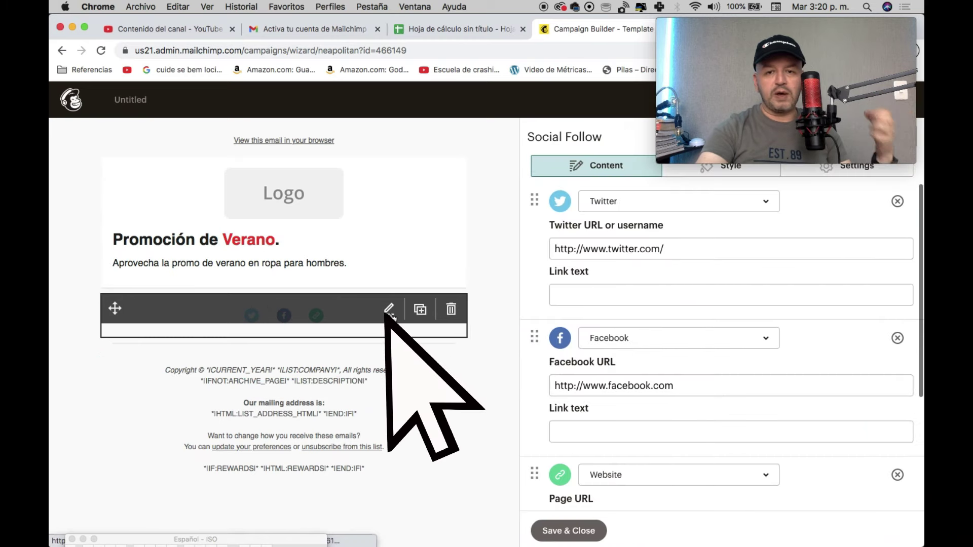
left_click(671, 250)
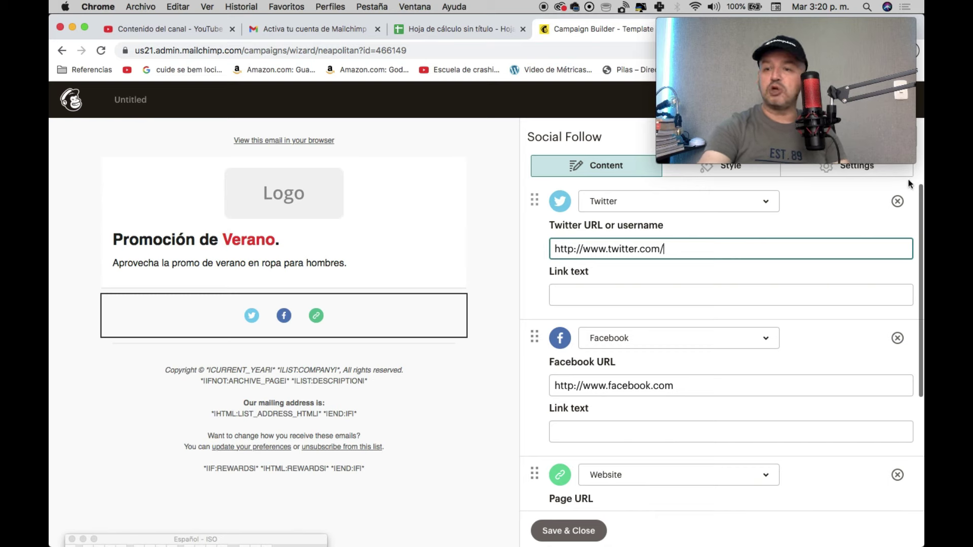
left_click(897, 201)
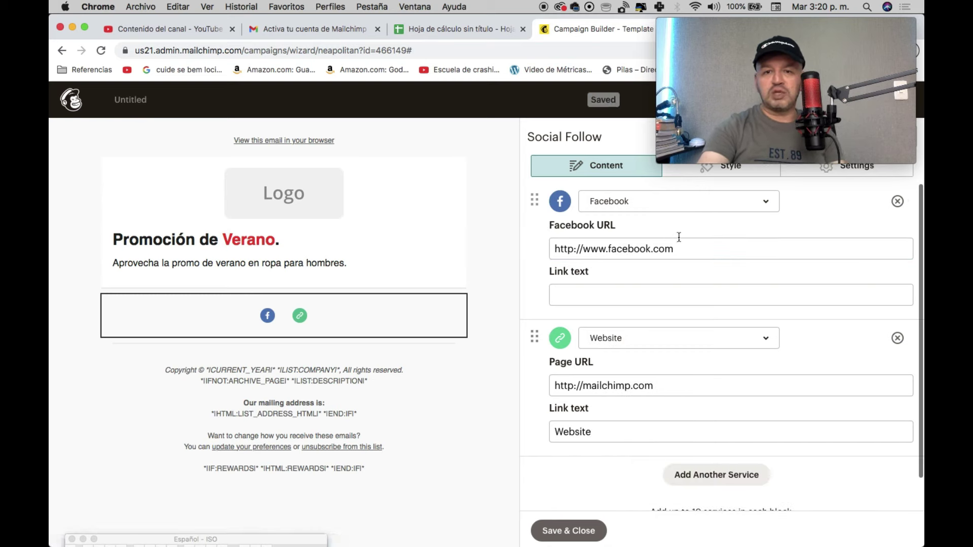
left_click(710, 253)
type("/christia")
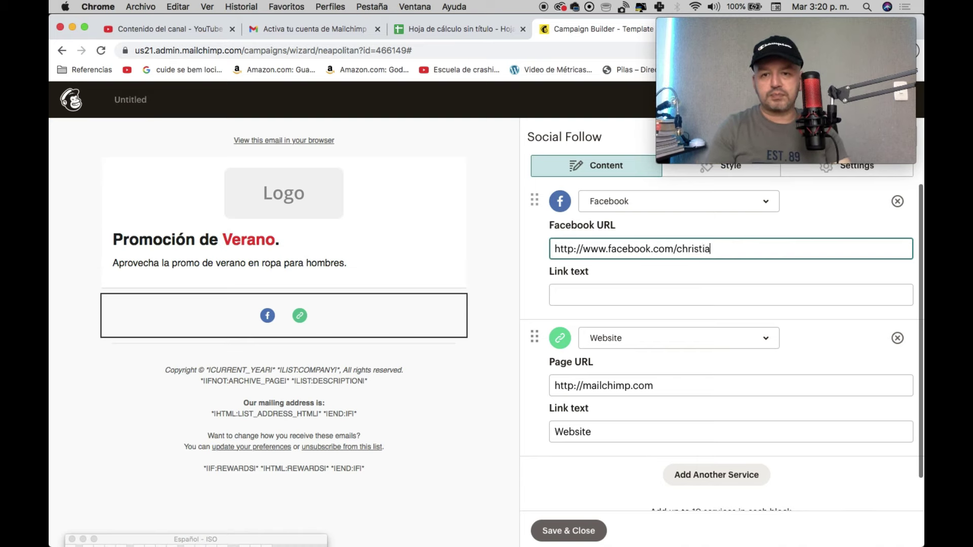
type("ncreador")
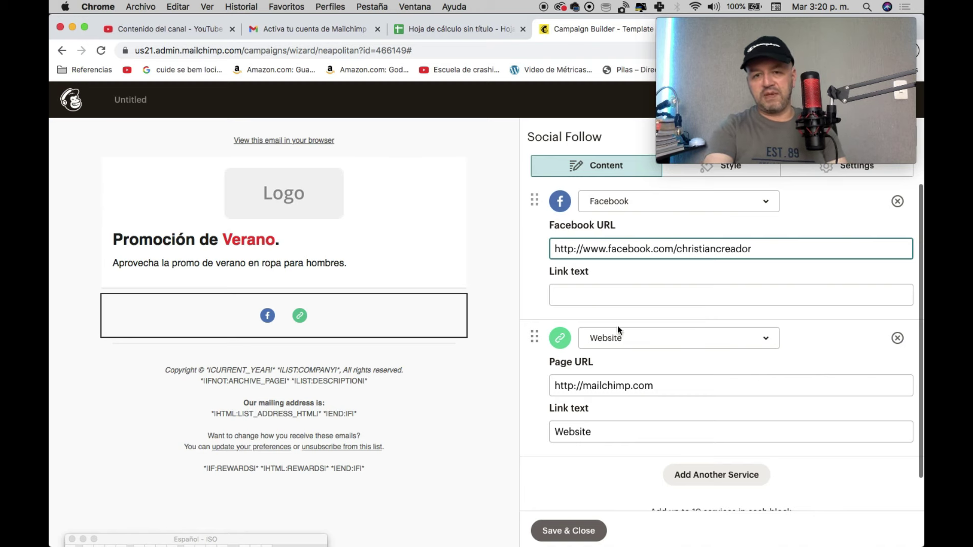
left_click(584, 387)
left_click_drag(584, 386, 869, 403)
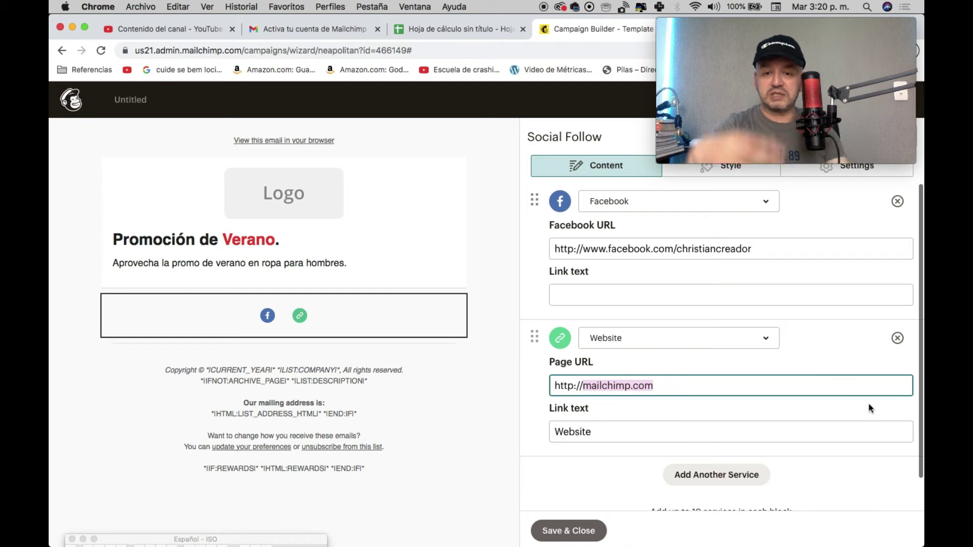
type("solucionesenla")
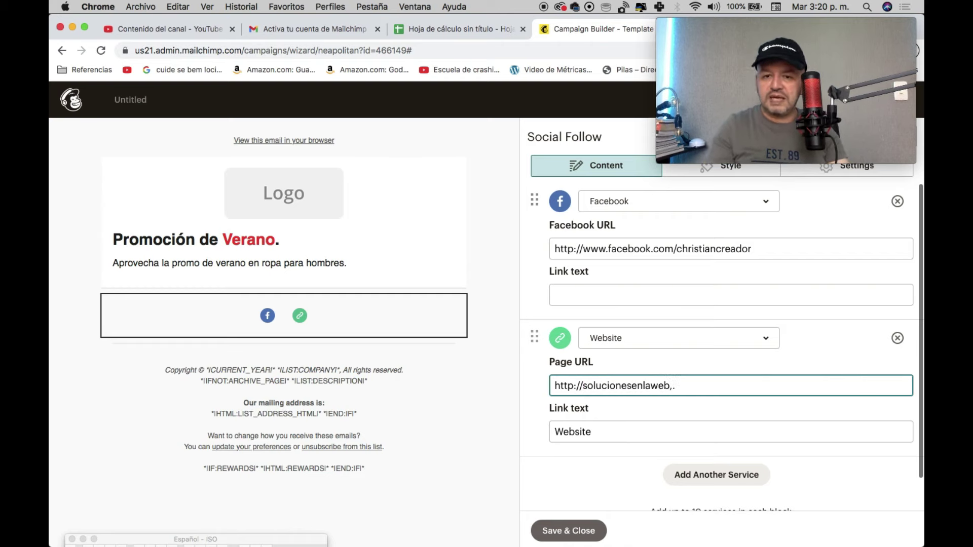
type("web.net")
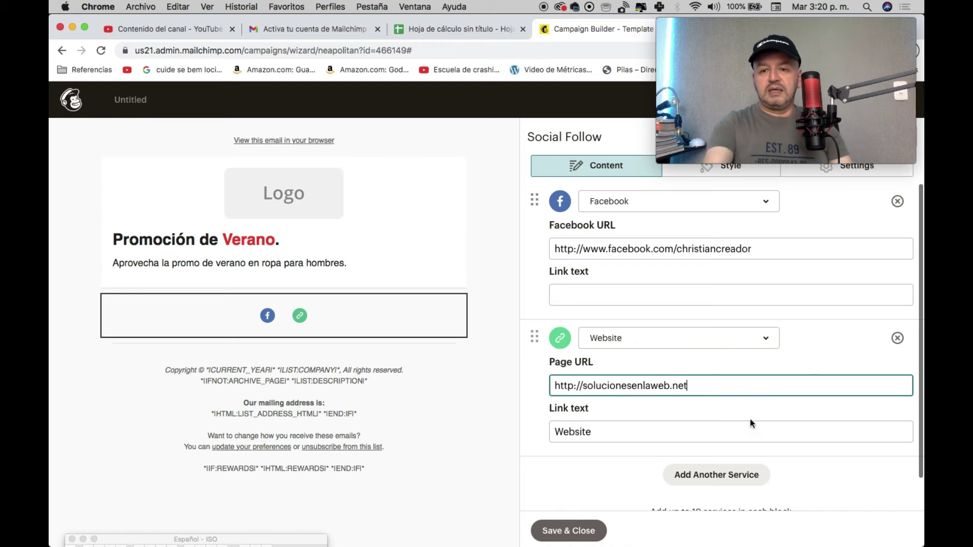
Step: Add another social service set to Email
scroll(748, 425, "down", 1)
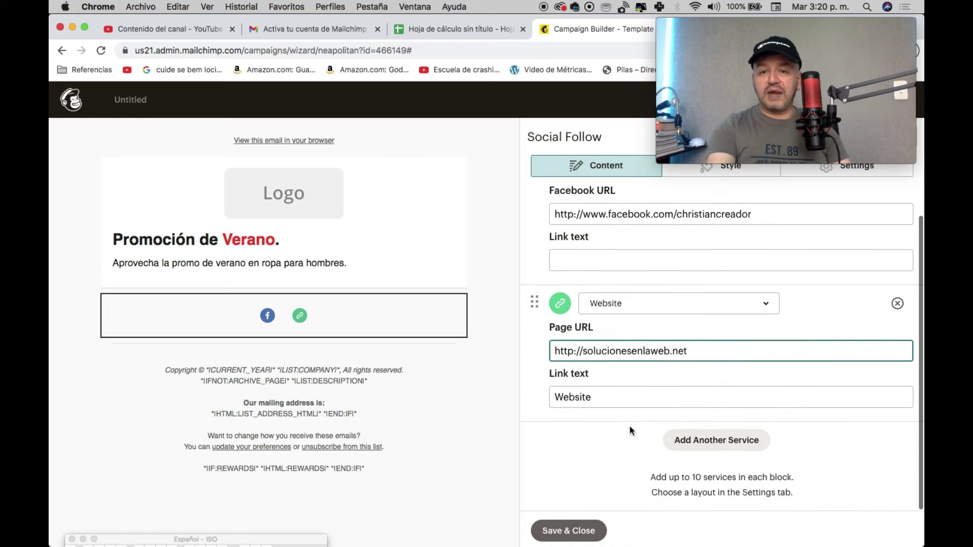
left_click(702, 440)
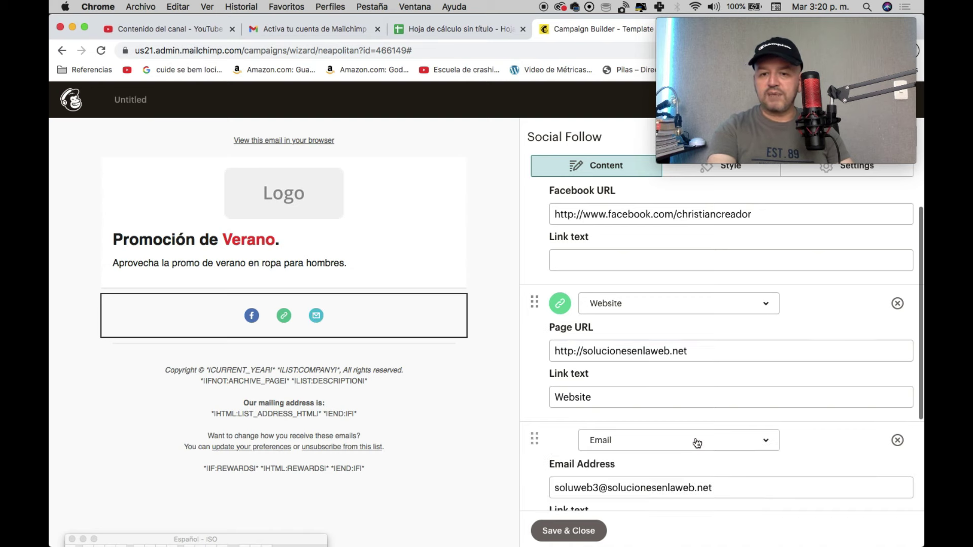
scroll(692, 385, "down", 4)
left_click(677, 304)
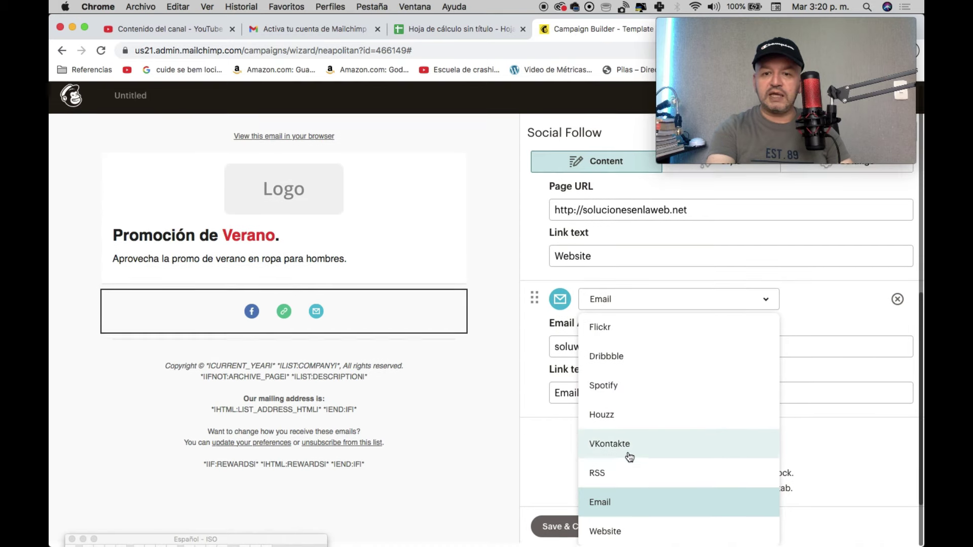
scroll(613, 393, "up", 6)
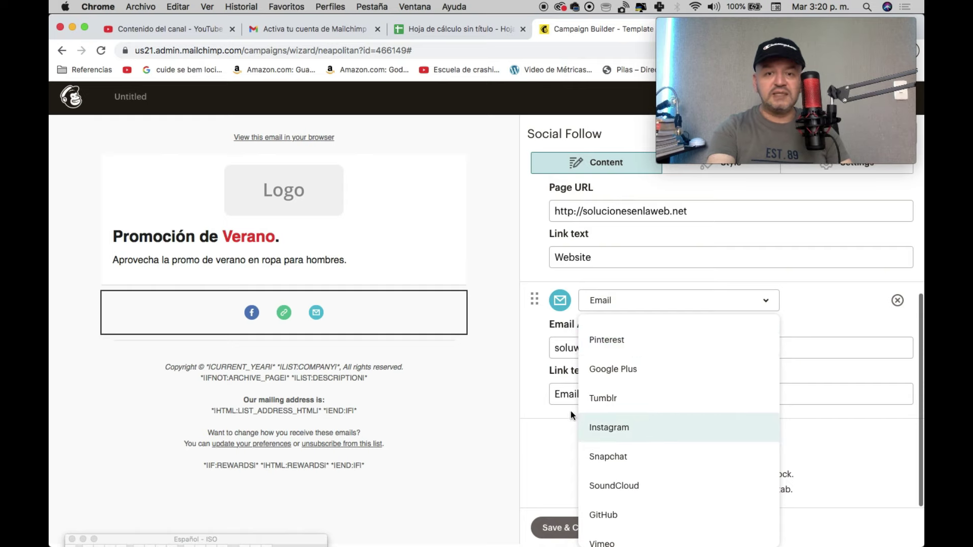
left_click(534, 449)
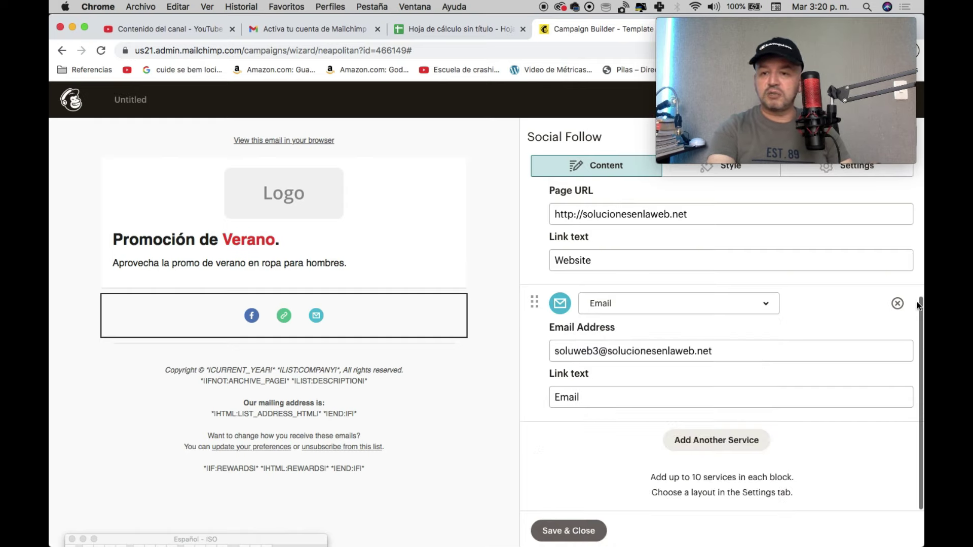
scroll(919, 304, "up", 4)
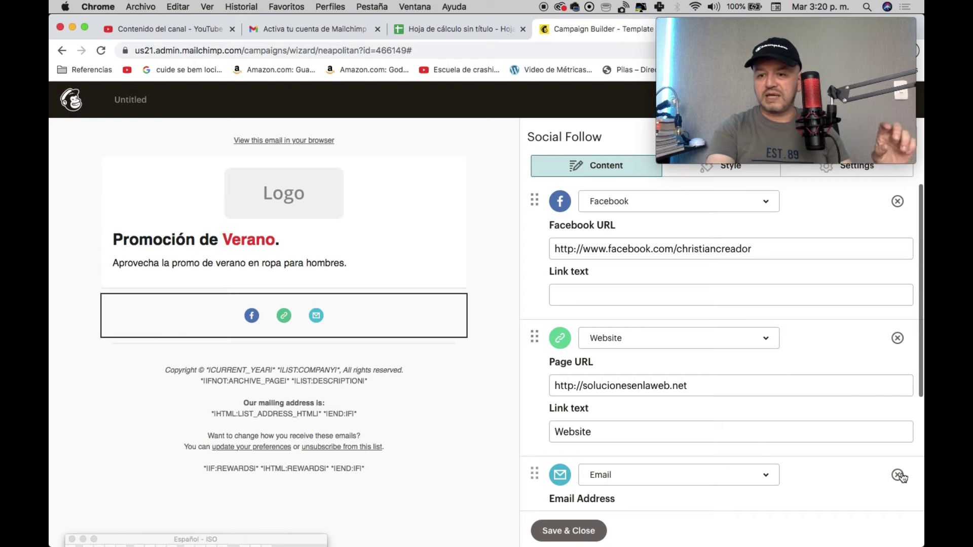
Step: Remove the Email social link and delete the footer block
left_click(898, 476)
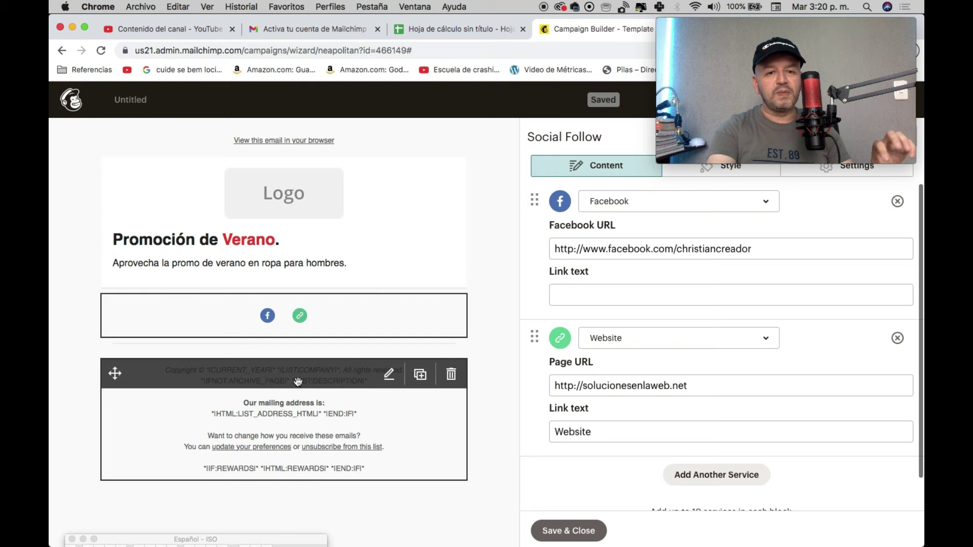
left_click(448, 377)
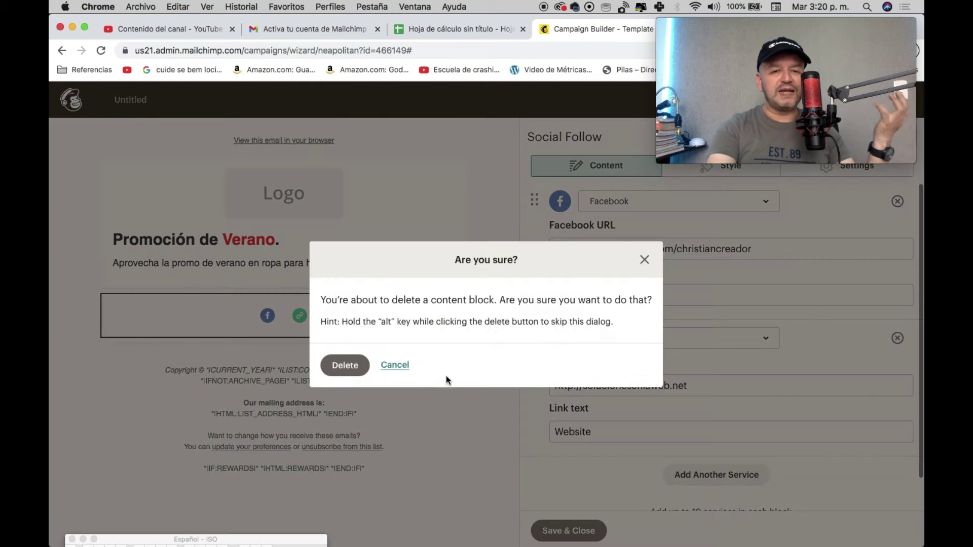
left_click(345, 366)
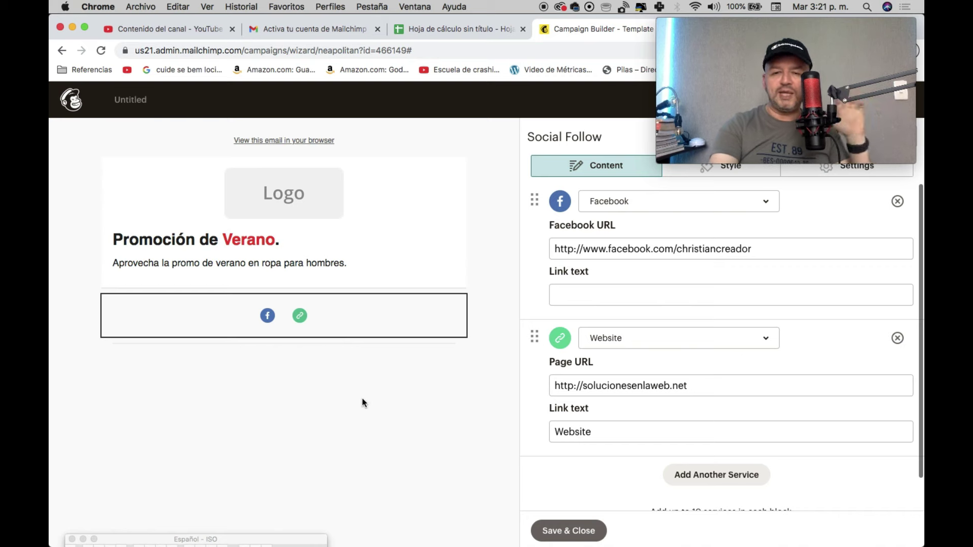
Step: Delete the 'View this email in your browser' line at the top of the email
mouse_move(270, 537)
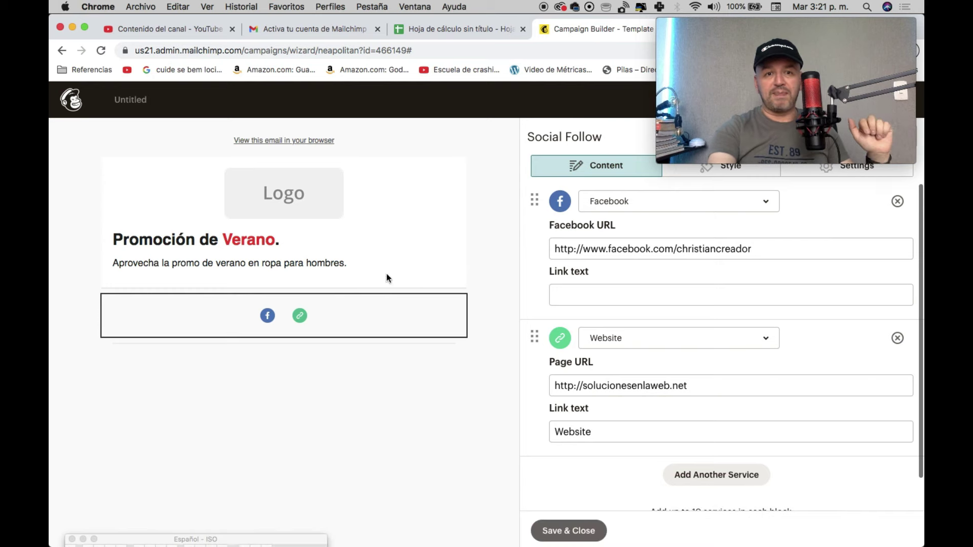
left_click(451, 146)
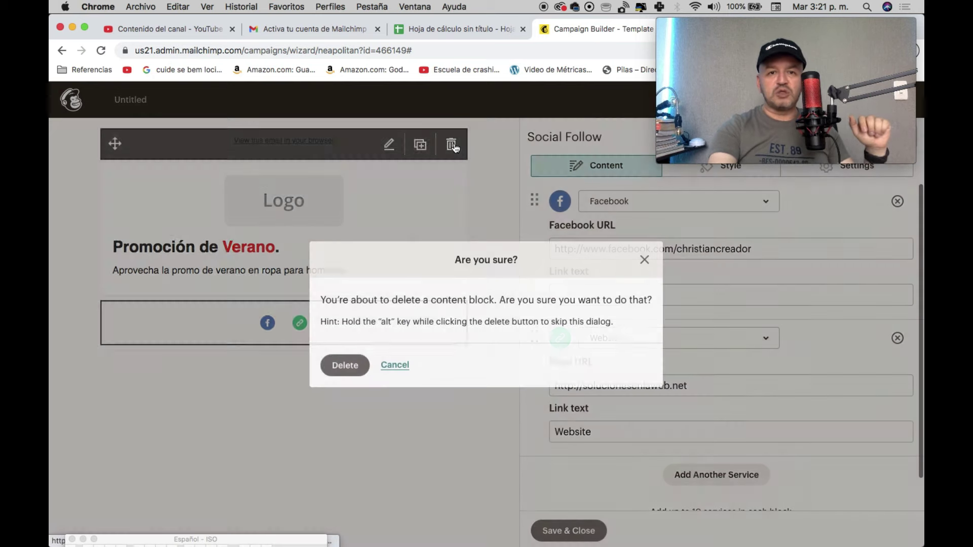
key("Return")
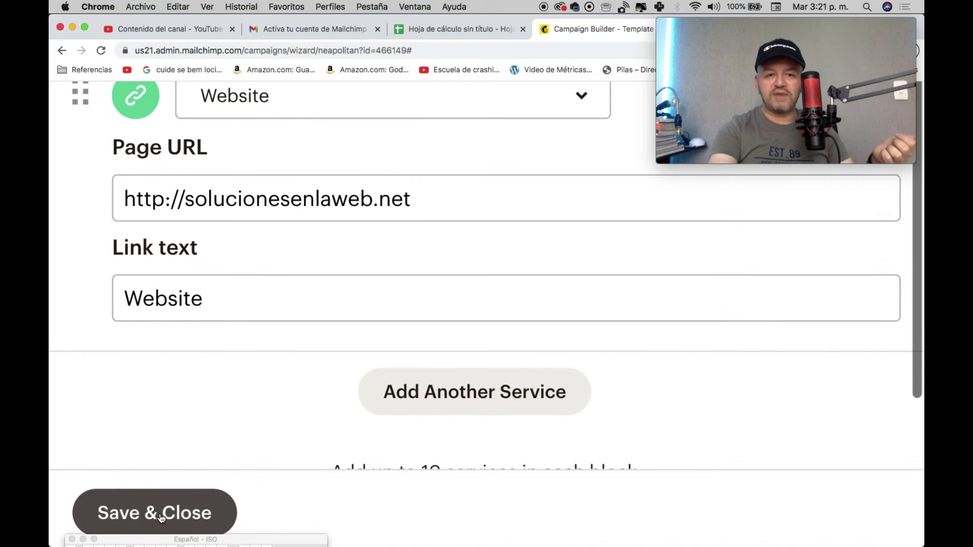
Step: Save the Social Follow block and drop an Image block beneath the promo text
left_click(160, 513)
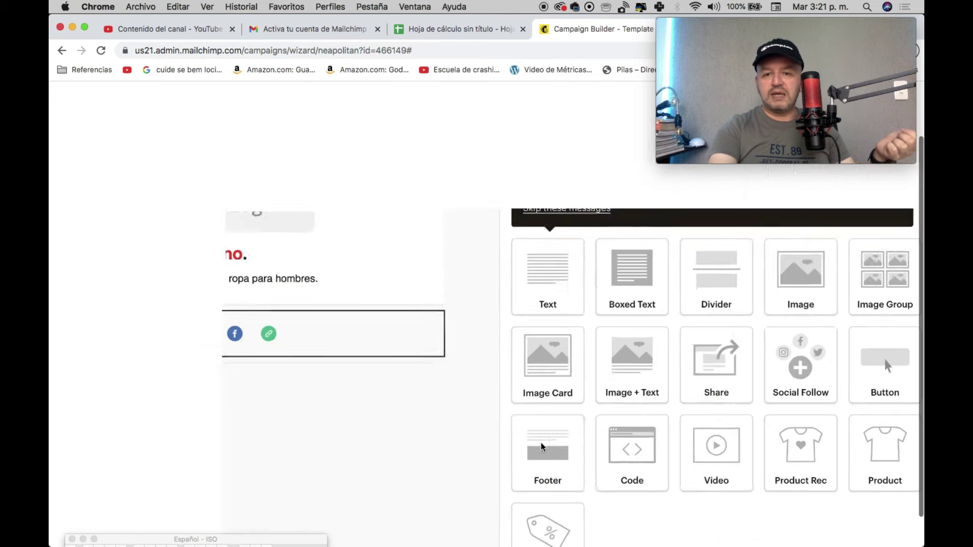
mouse_move(352, 218)
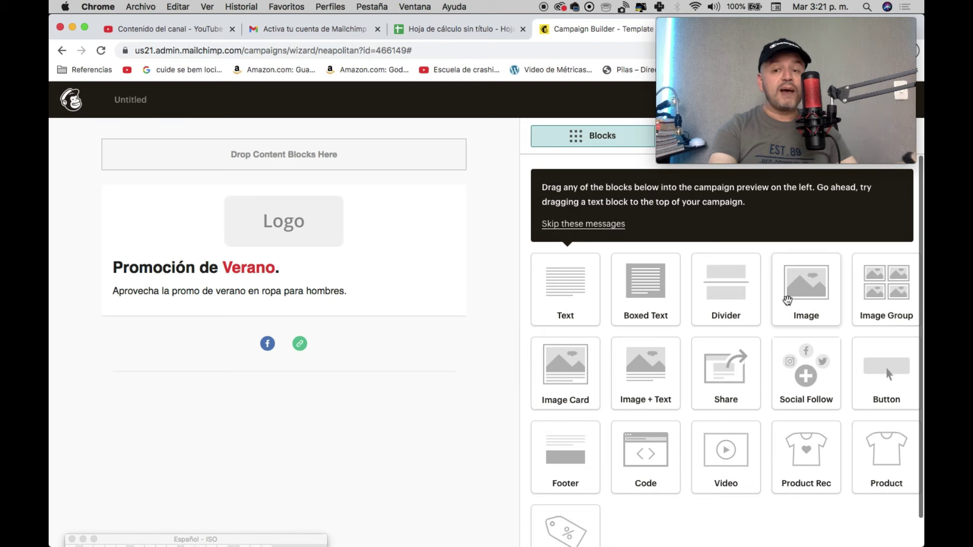
left_click_drag(788, 300, 257, 309)
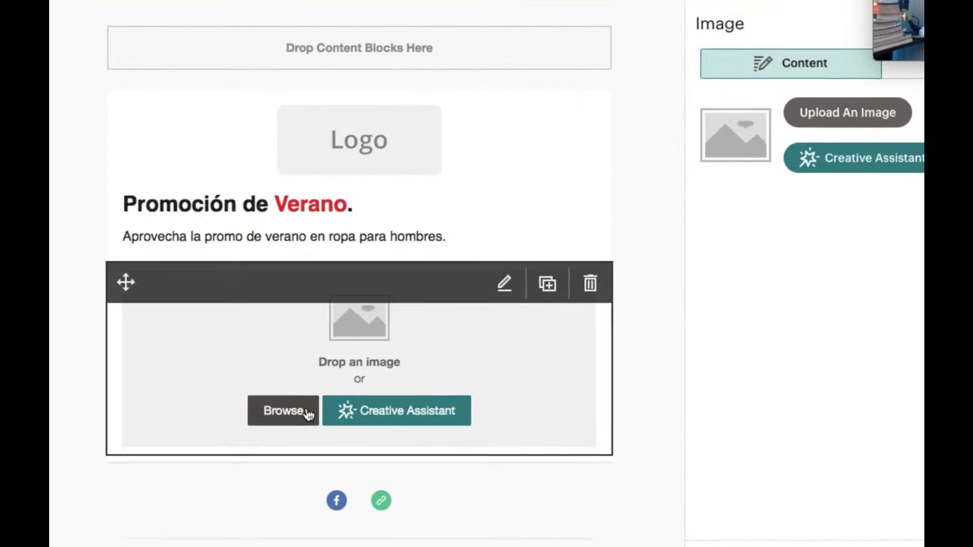
Step: Browse for the image block's picture, dismiss the AI design tip, and choose Upload in Content studio
left_click(307, 413)
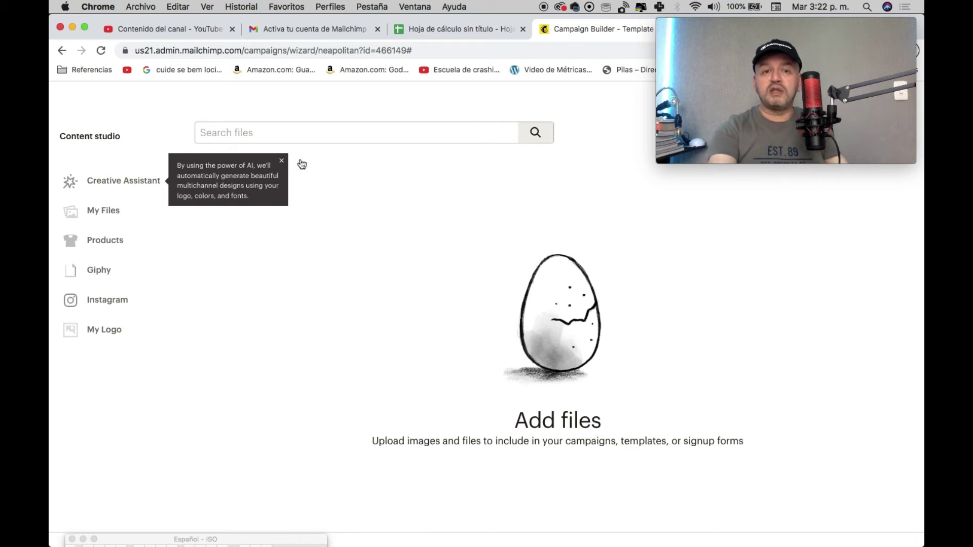
left_click(282, 161)
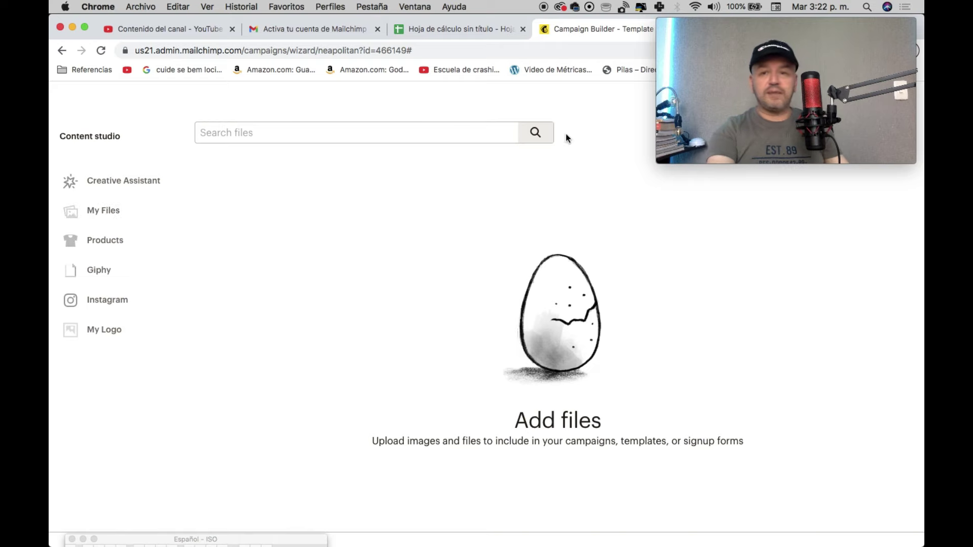
left_click_drag(830, 28, 841, 409)
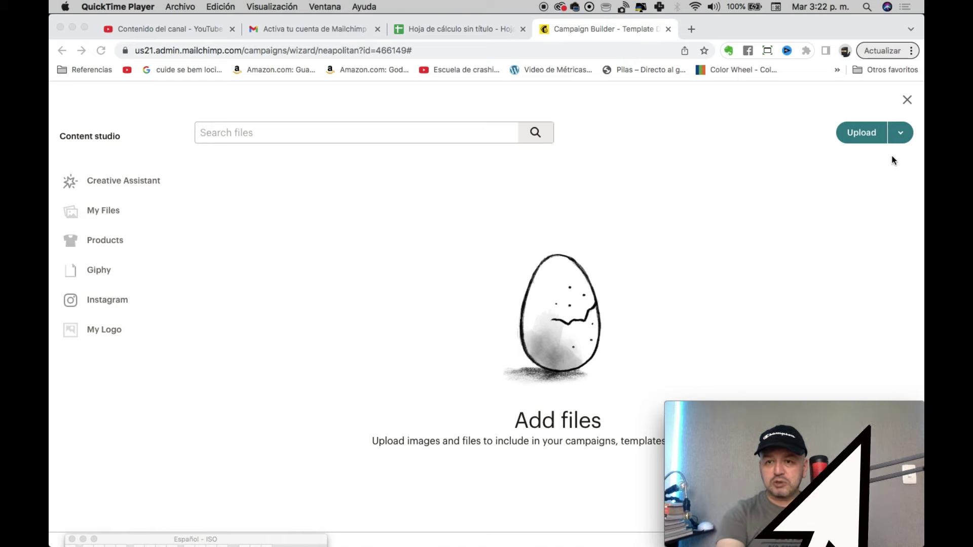
left_click(863, 135)
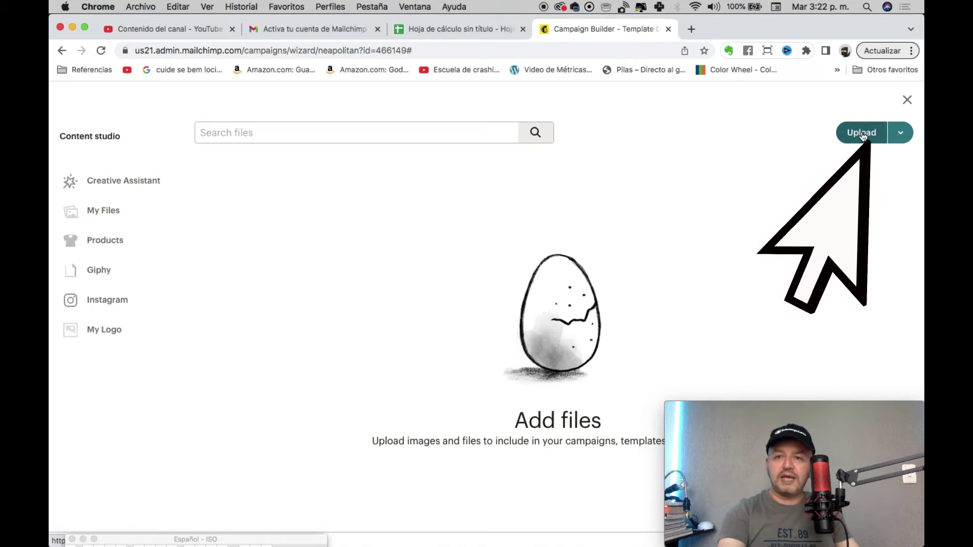
left_click(863, 135)
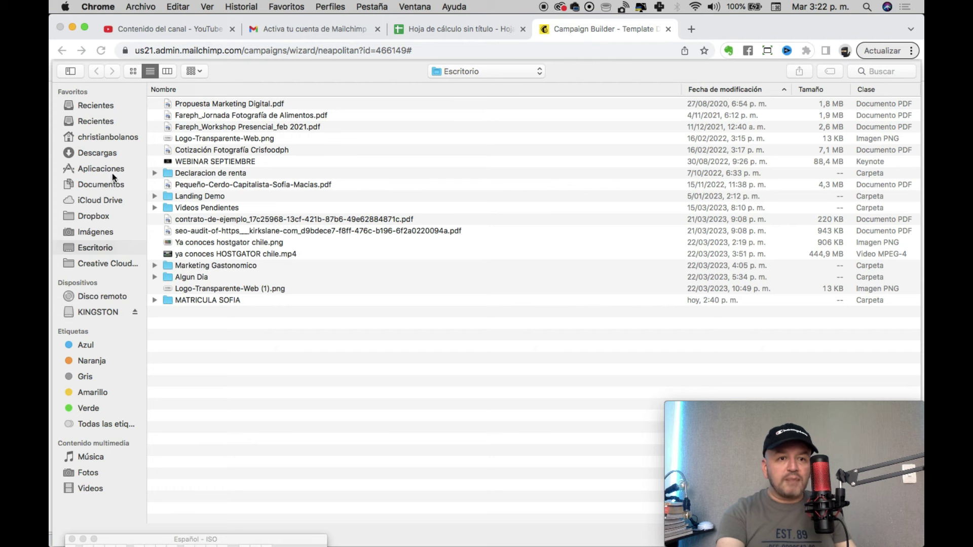
Step: Upload LOGO-CAPACITACION-FACEBOOK.jpg from Documentos > Logos Empresas > VERSION 2019 into the image block
left_click(91, 184)
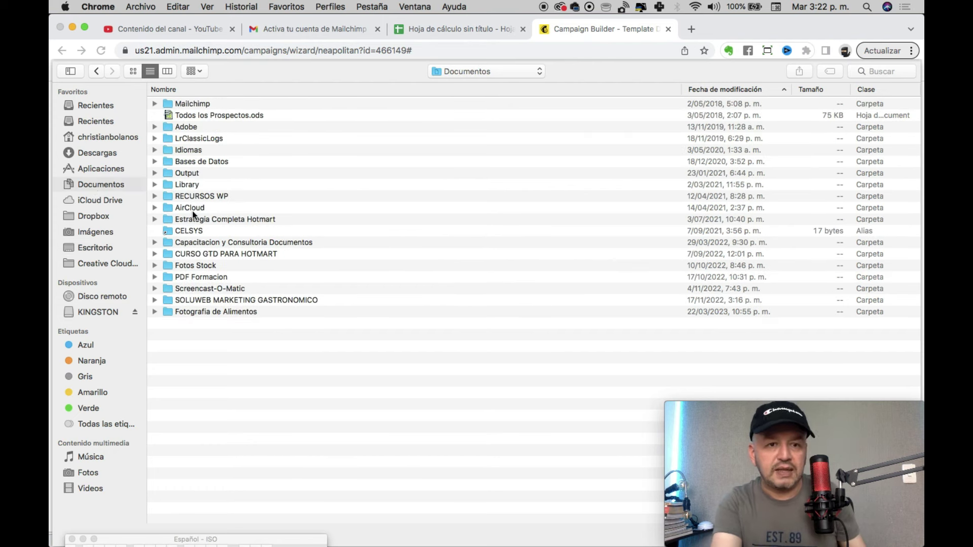
left_click(178, 89)
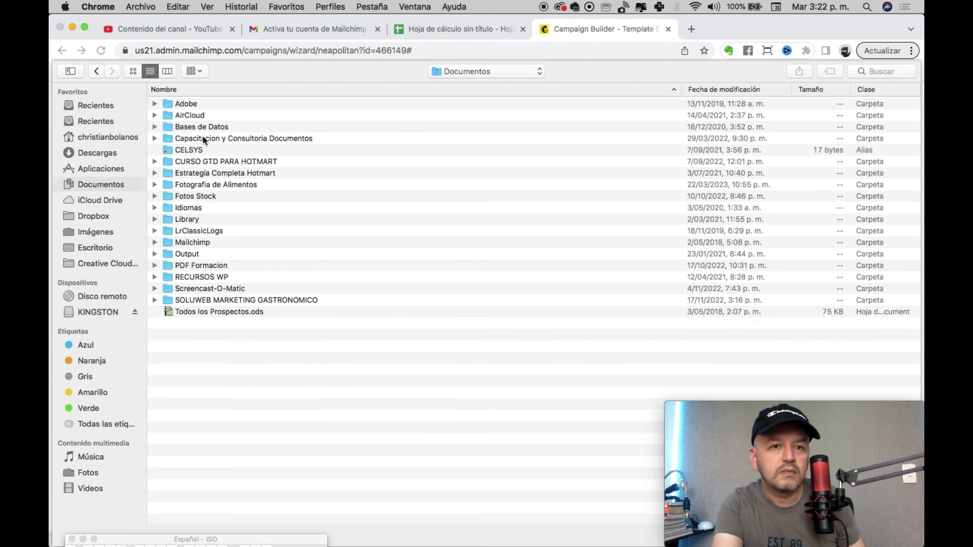
double_click(203, 138)
double_click(194, 161)
left_click(203, 114)
double_click(195, 104)
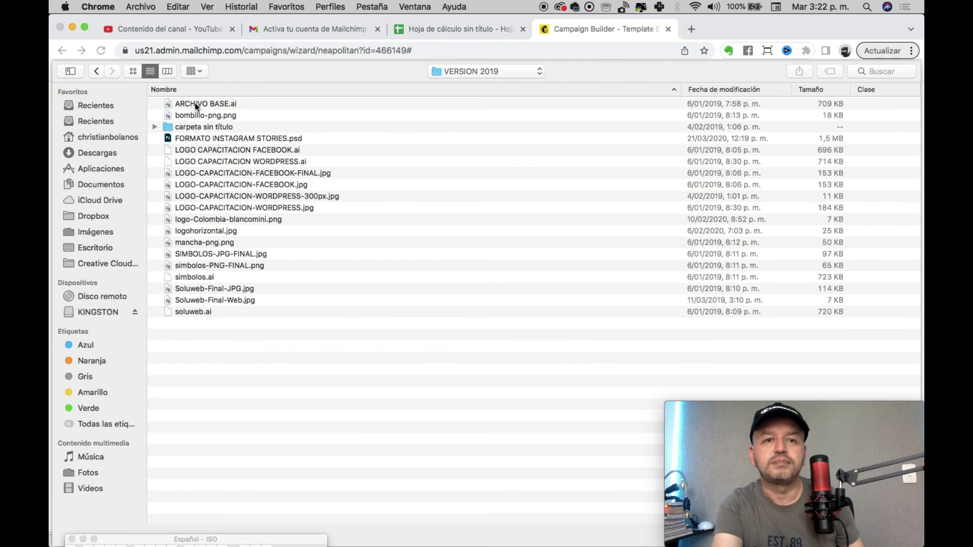
left_click(285, 173)
left_click(273, 186)
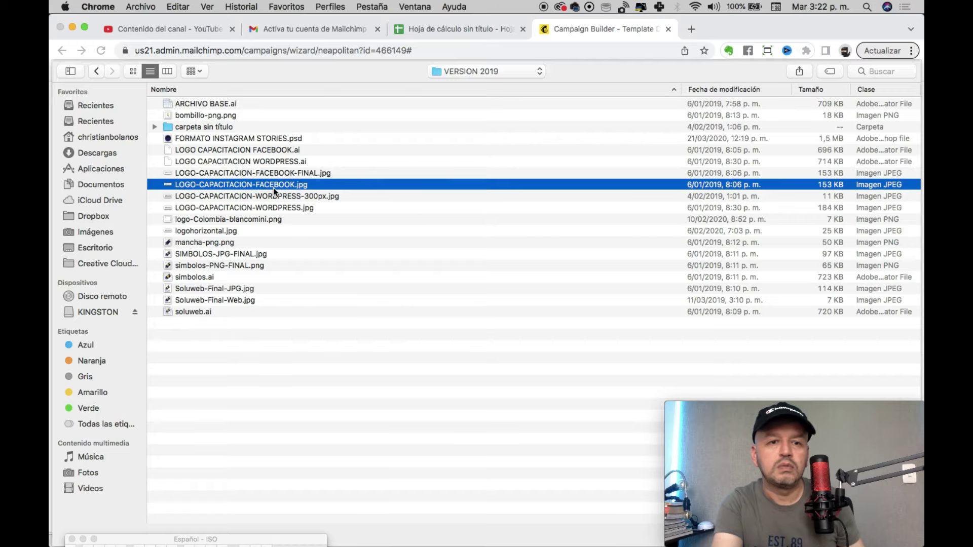
double_click(273, 185)
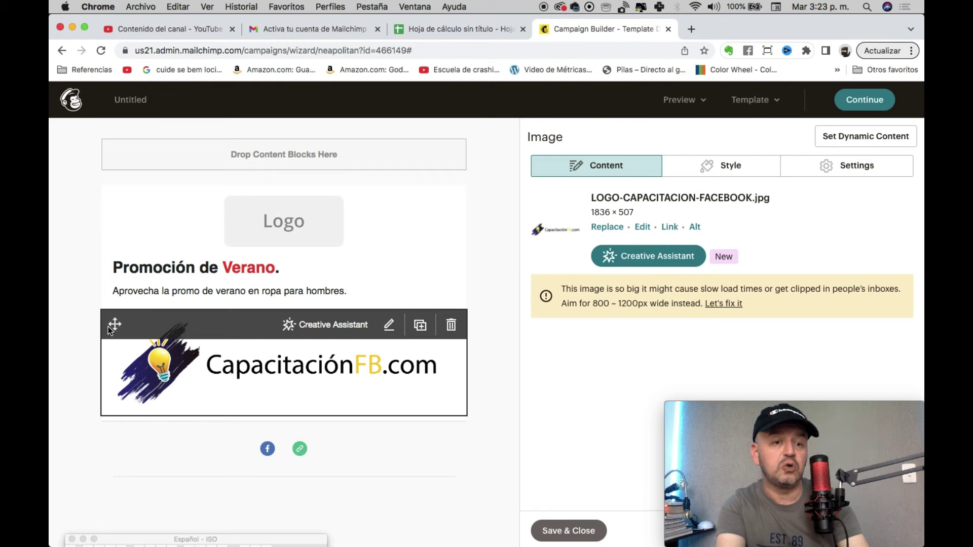
Step: Save and close the logo image block
left_click_drag(108, 327, 115, 296)
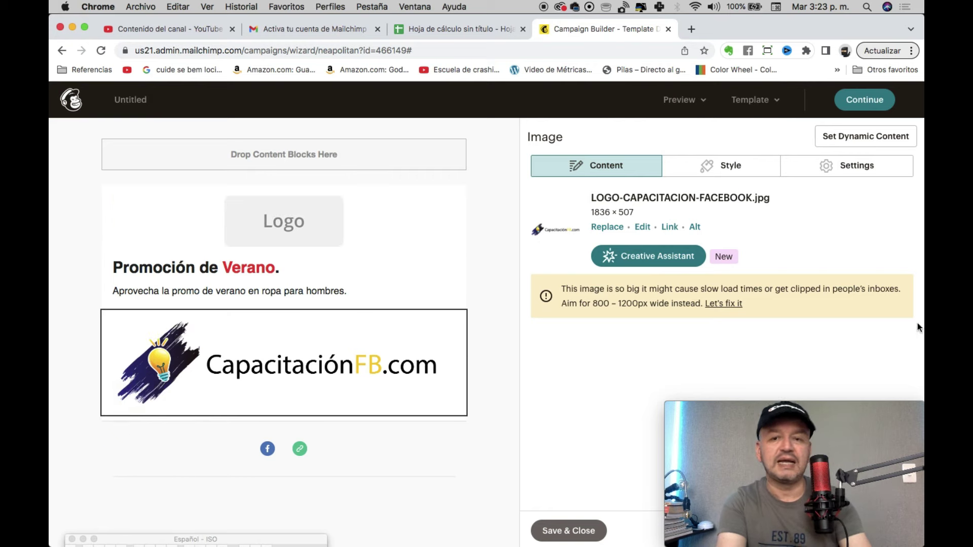
left_click(553, 530)
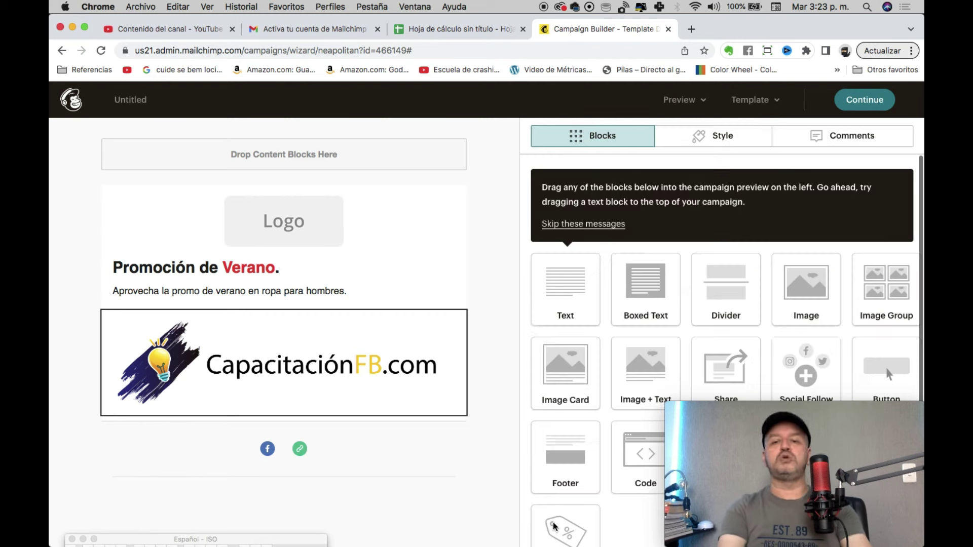
scroll(670, 304, "down", 1)
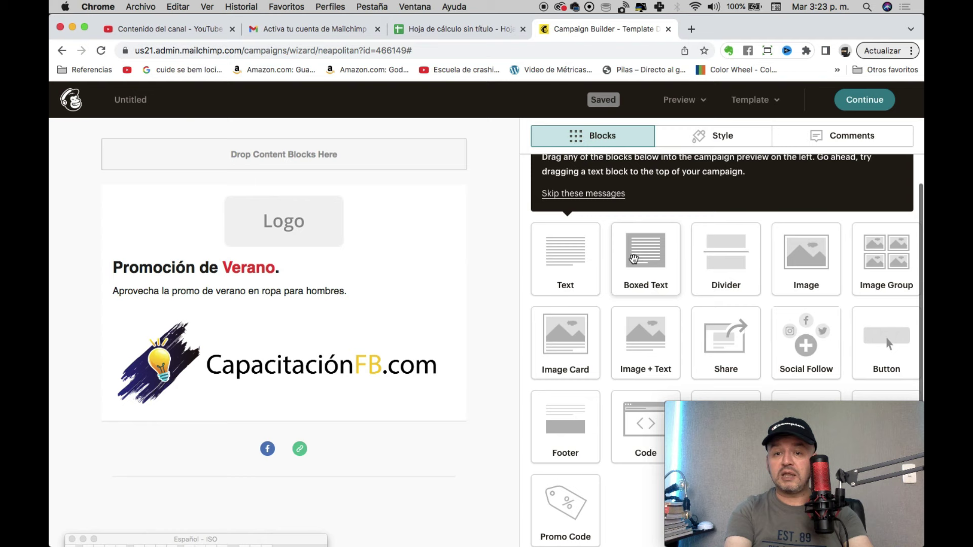
Step: Add a text block below the logo containing 'fdfuydsuyn sf dsbfhds fdjsfbhdjsbfdjsf bds' and save it
left_click_drag(562, 260, 243, 401)
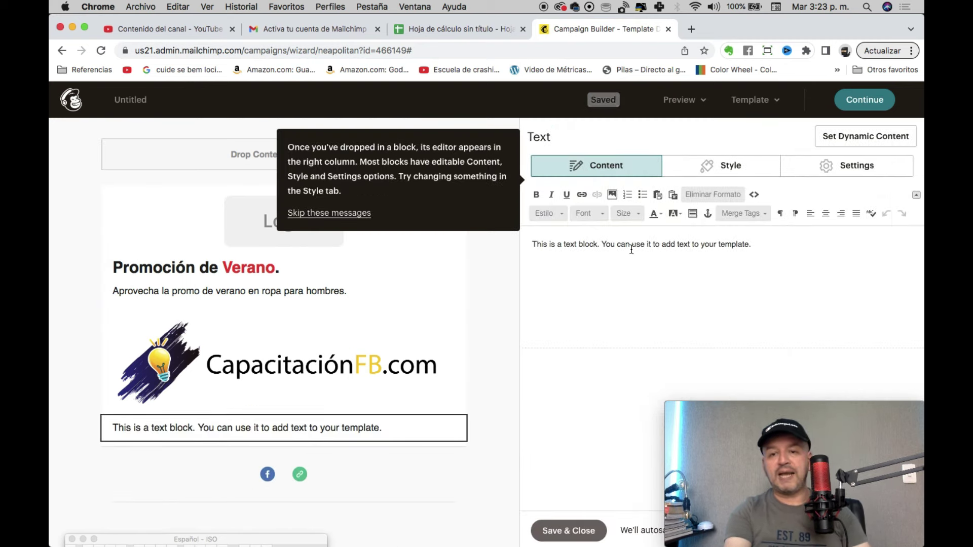
key("super+a")
type("fdfuydsuyn sf dsbfhds fdjsfbhdjsbfdjsf bds")
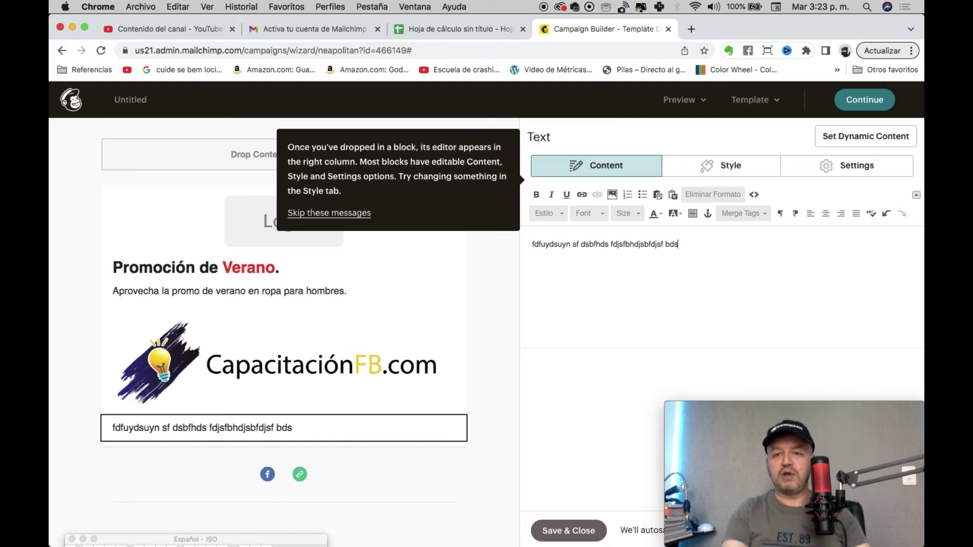
left_click(567, 531)
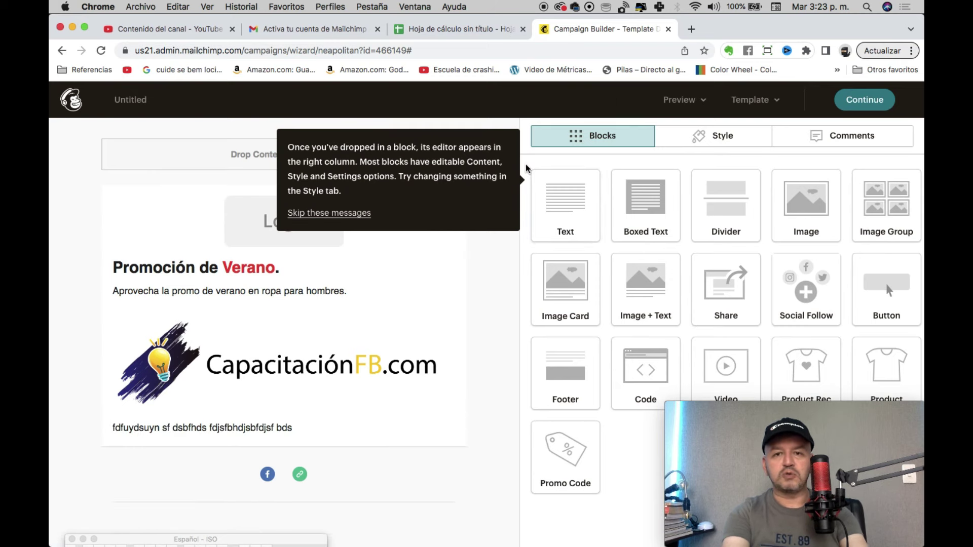
Step: Delete the empty Logo placeholder block and the filler text block below the logo
left_click(320, 213)
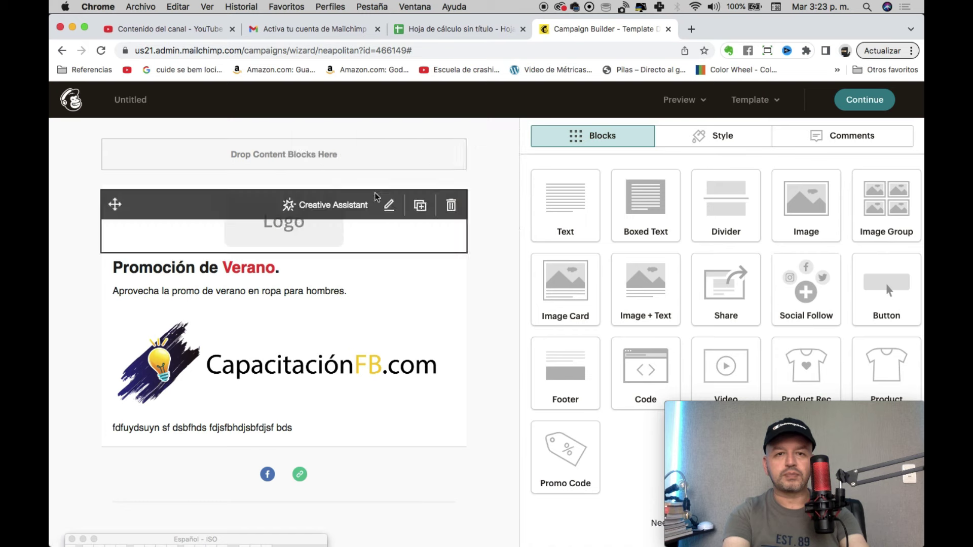
left_click(448, 205)
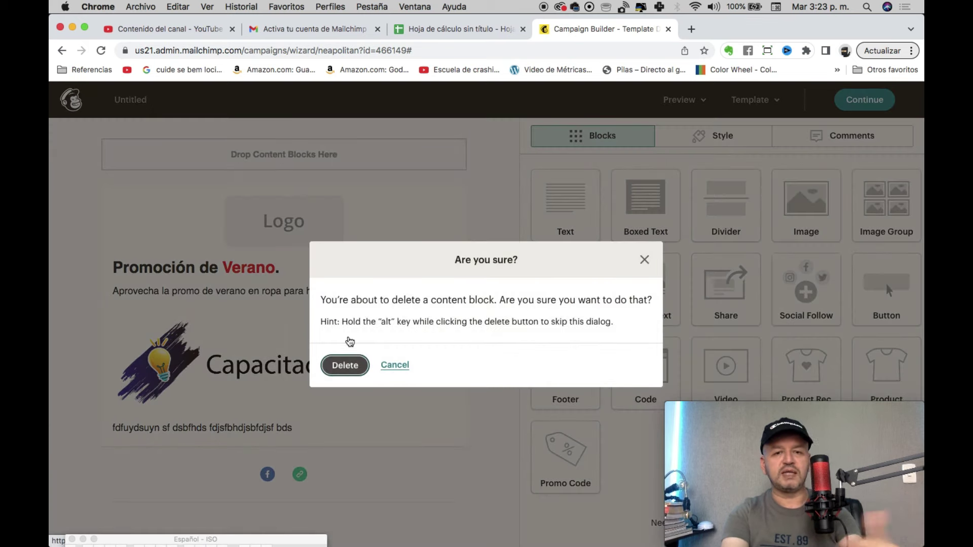
left_click(347, 363)
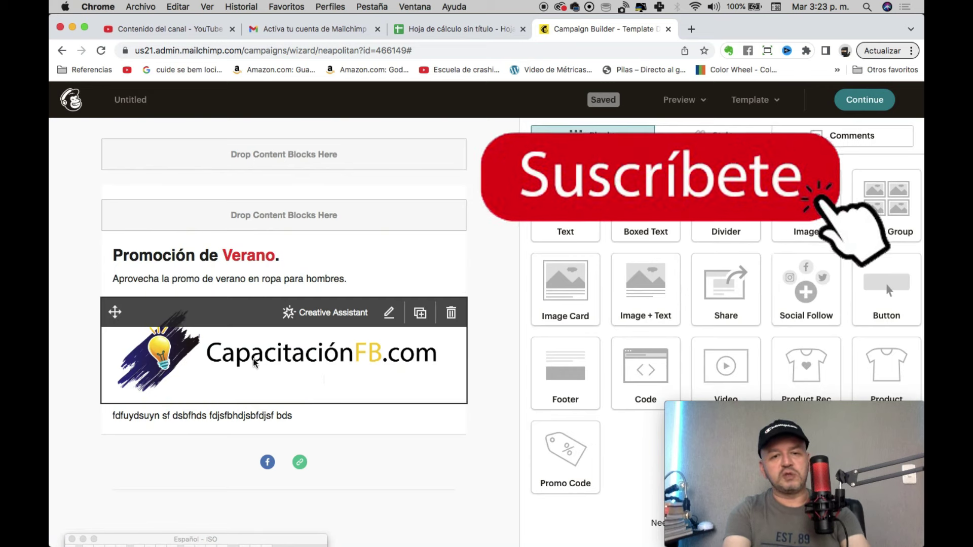
left_click(451, 456)
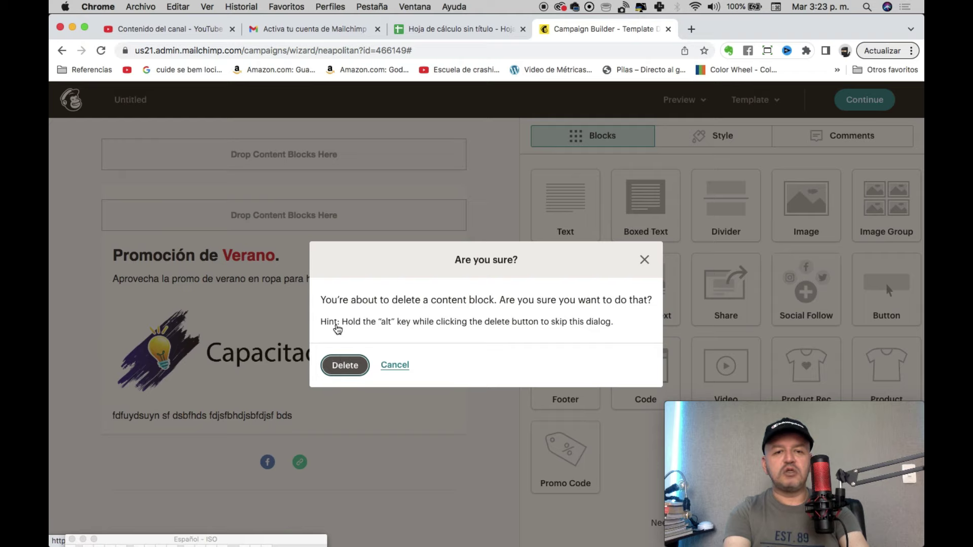
left_click(345, 365)
left_click(421, 386)
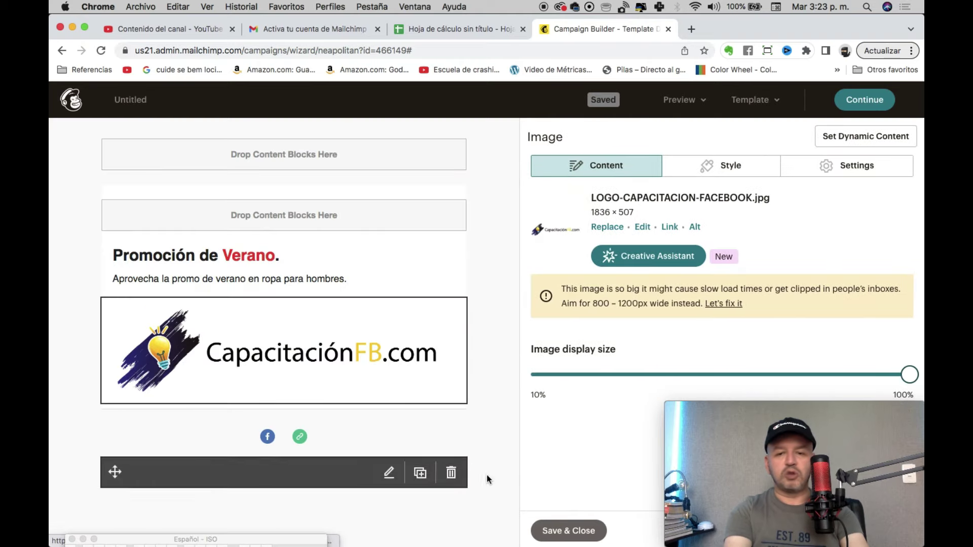
left_click(575, 529)
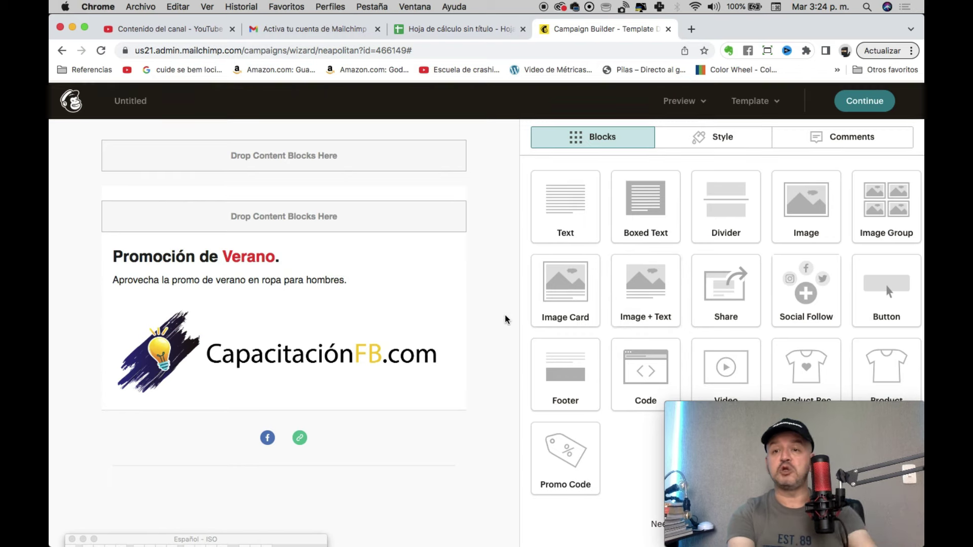
Step: Leave the email design and choose 'Maybe later' so Classic Builder is not the default editor
left_click(872, 108)
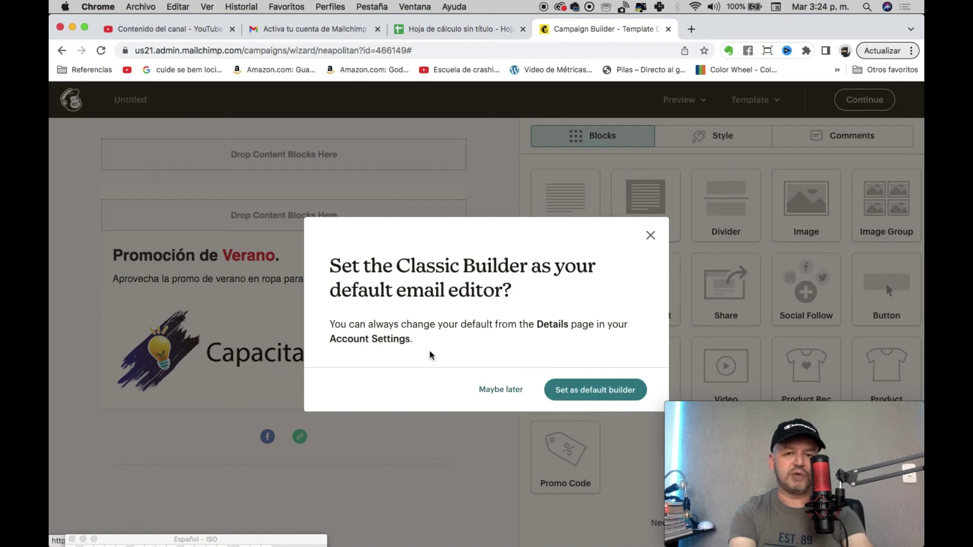
mouse_move(392, 261)
left_mouse_down()
mouse_move(593, 263)
mouse_move(496, 263)
mouse_move(486, 292)
left_mouse_up()
left_click(485, 293)
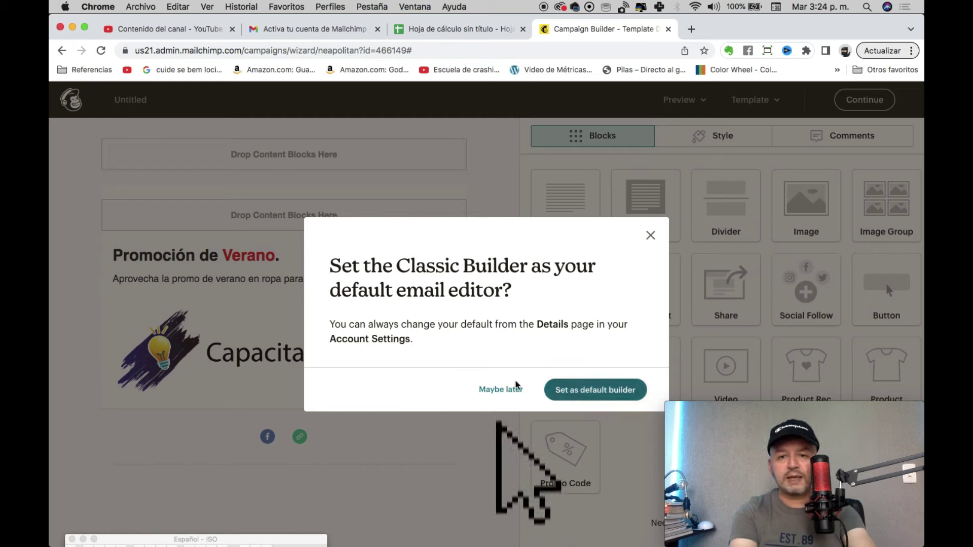
left_click(496, 392)
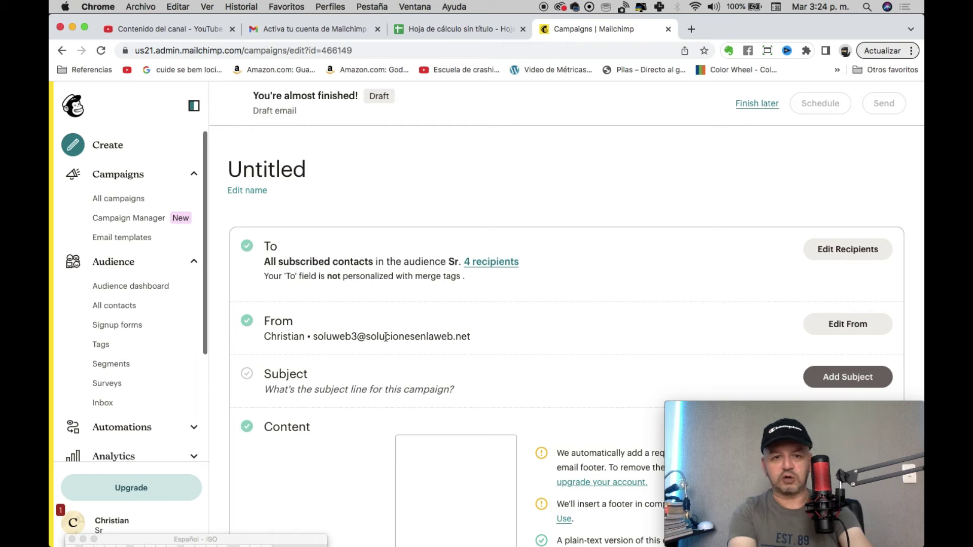
Step: Open the Subject section and put the cursor in the Subject (Required) field to show the tips
left_click(833, 379)
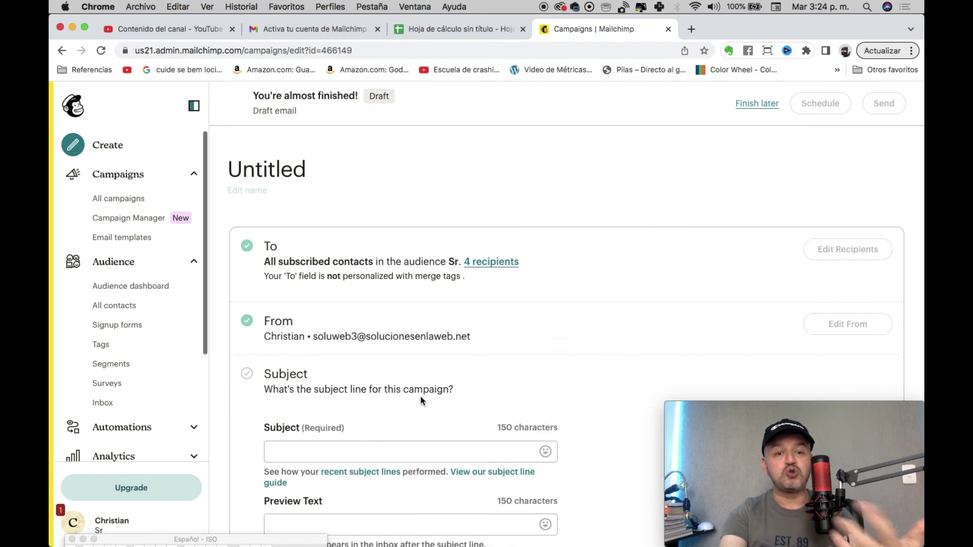
scroll(420, 400, "down", 5)
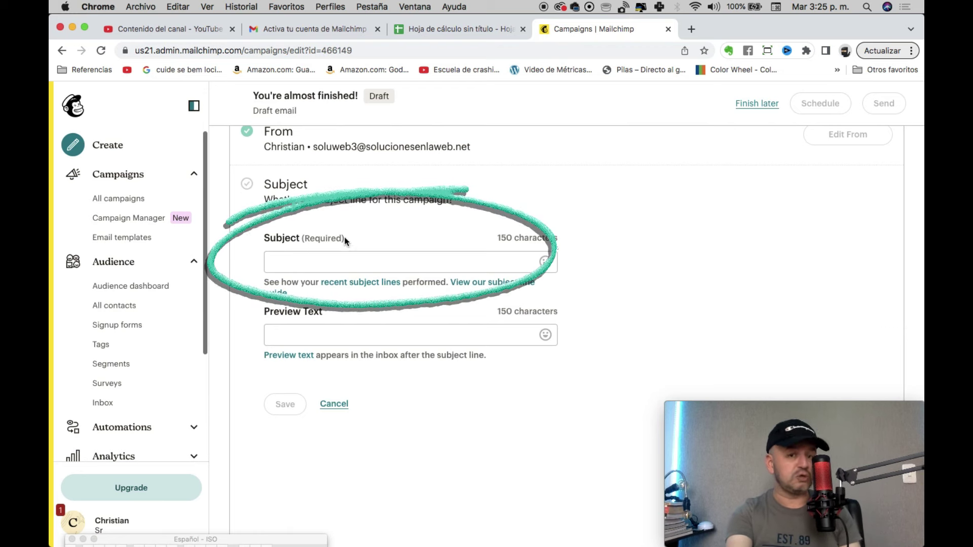
left_click(355, 261)
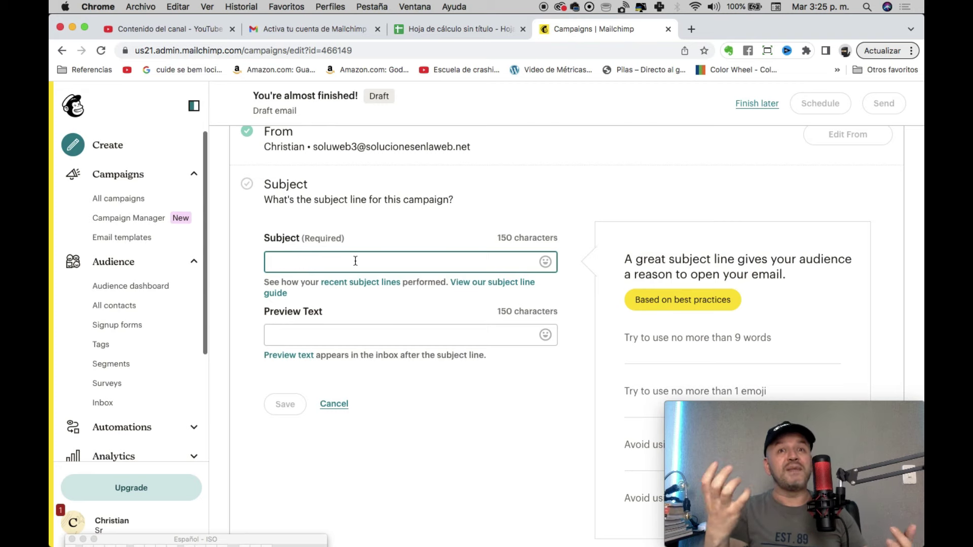
Step: Enter the subject 'Últimas unidades disponibles en la colección de Verano - Aprovecha nuestros precios bajos'
type("Últ")
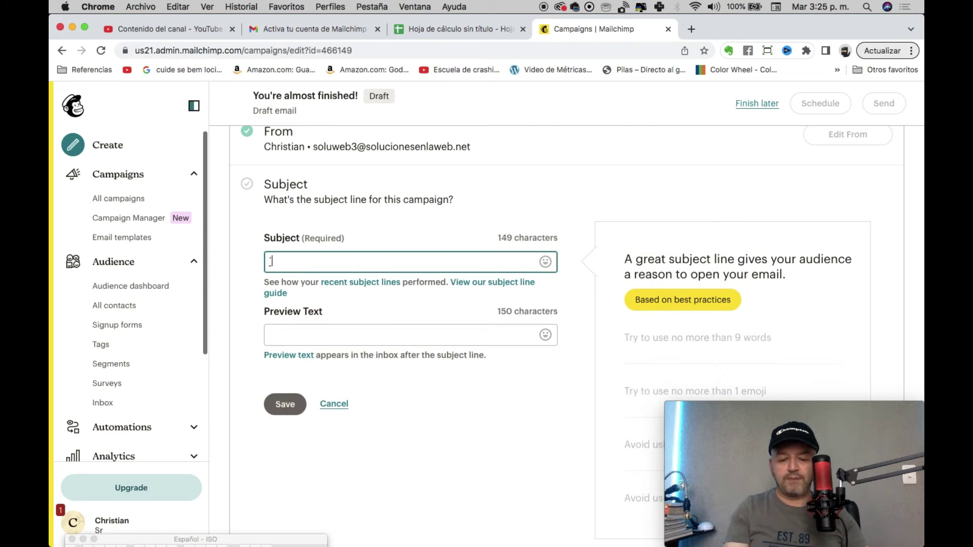
type("ima")
key("BackSpace")
key("BackSpace")
key("BackSpace")
type("Últimas unidades disponibles en la")
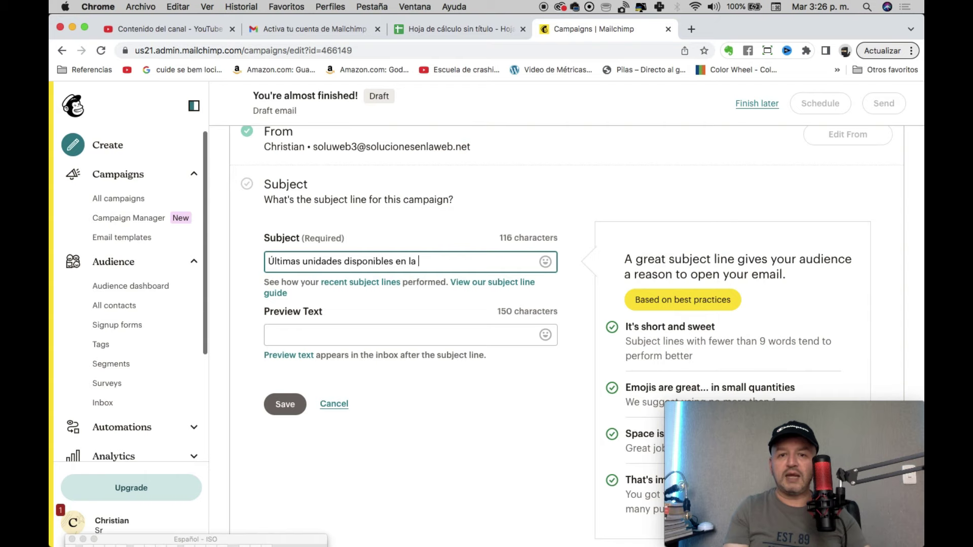
type(" colección")
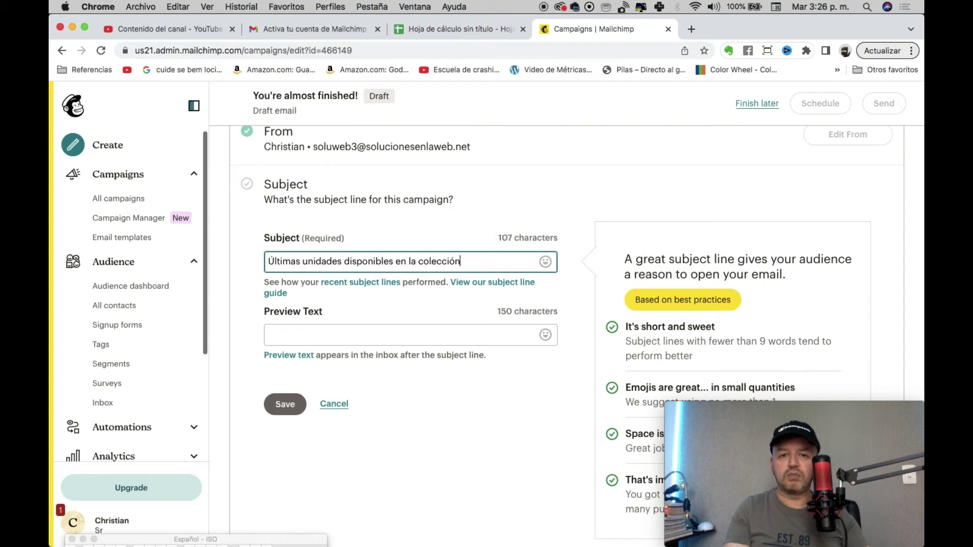
type(" de Verano -")
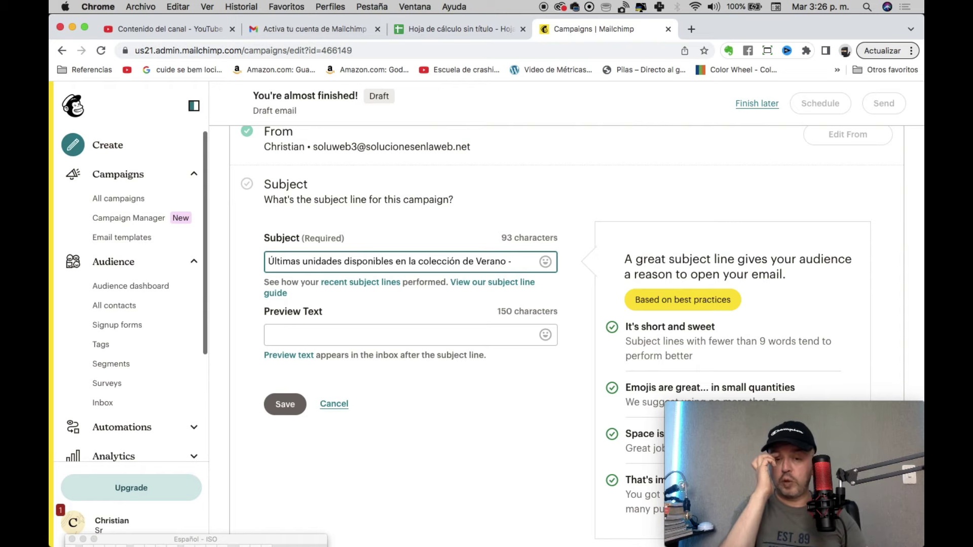
type(" Aprovec")
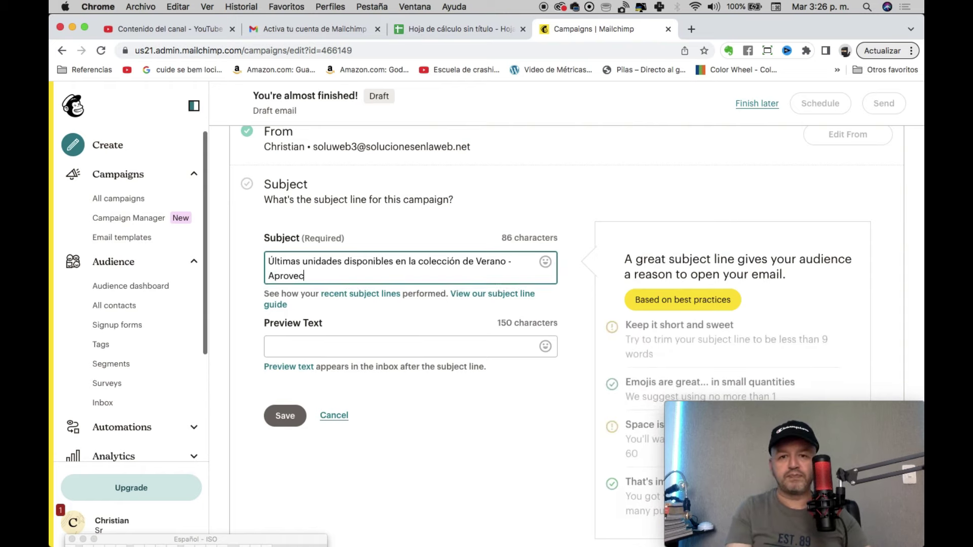
type("ha nuestros pr")
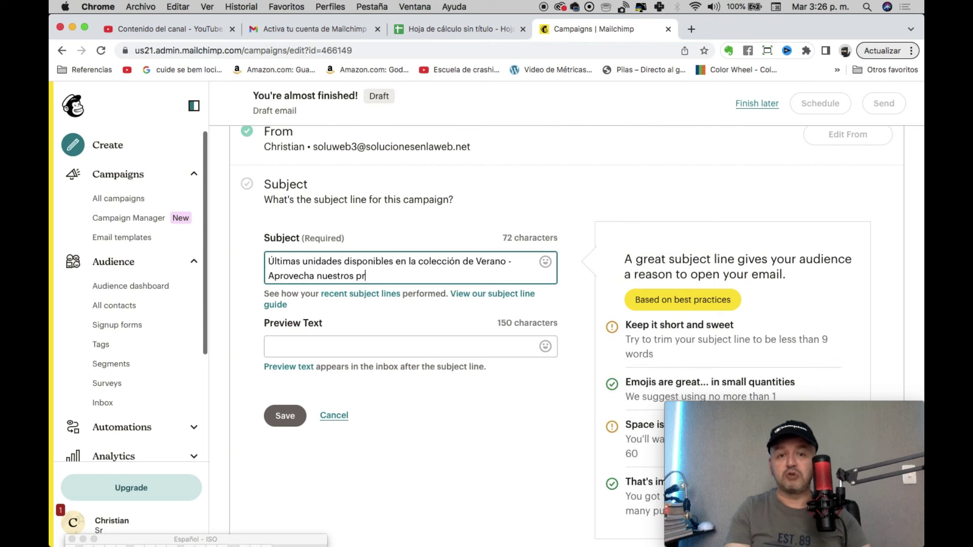
type("ecios bajos")
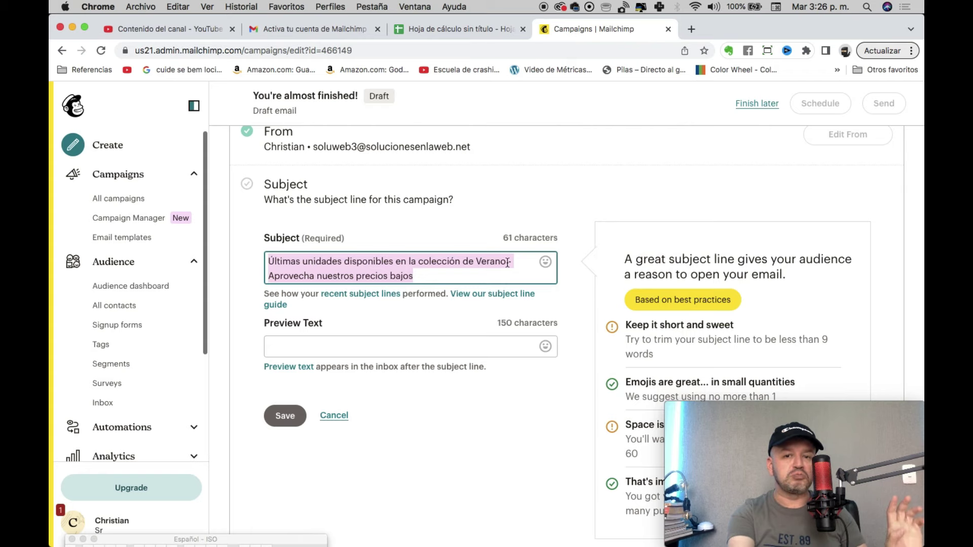
left_click(507, 279)
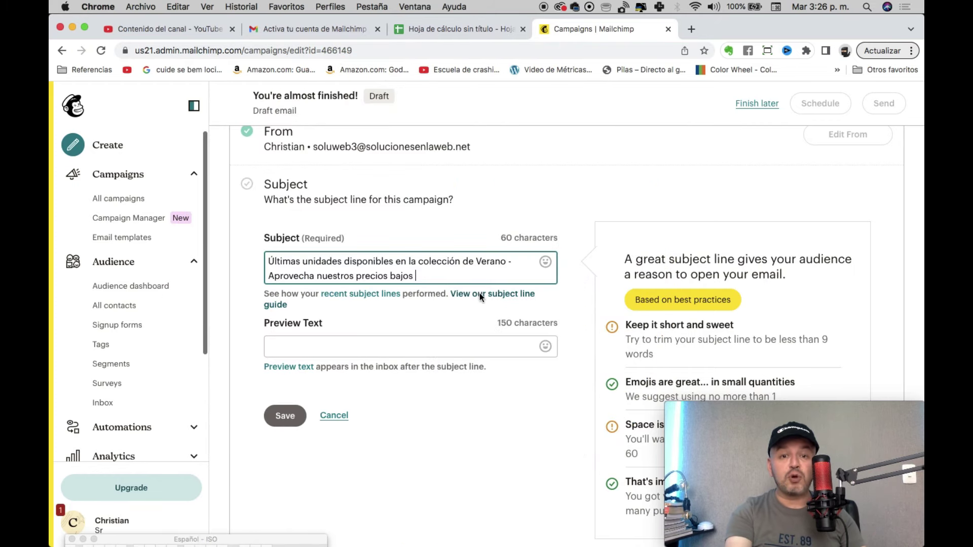
Step: Insert a rocket emoji from the emoji picker and move it before 'Últimas'
key("ctrl+super+space")
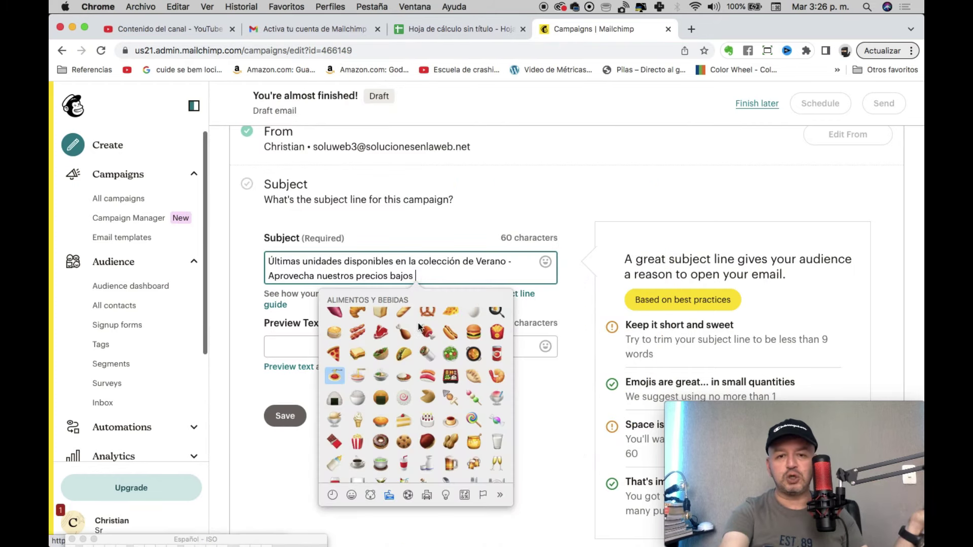
scroll(422, 345, "up", 3)
scroll(422, 344, "up", 15)
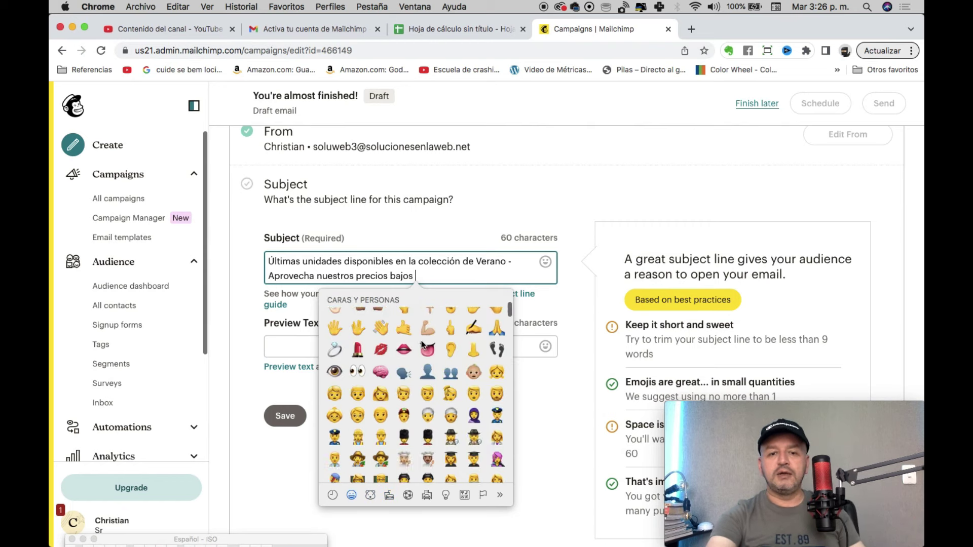
scroll(421, 345, "down", 1)
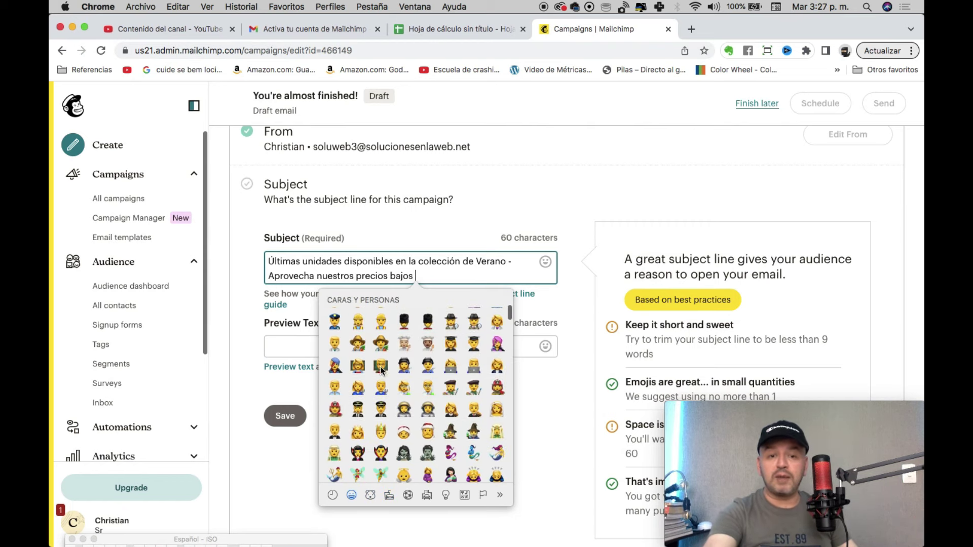
scroll(415, 345, "up", 10)
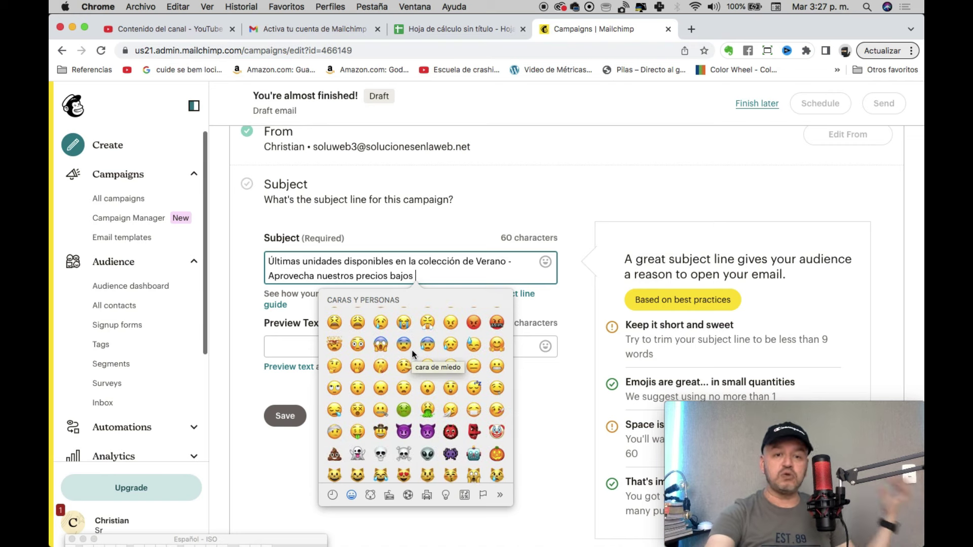
scroll(412, 350, "up", 10)
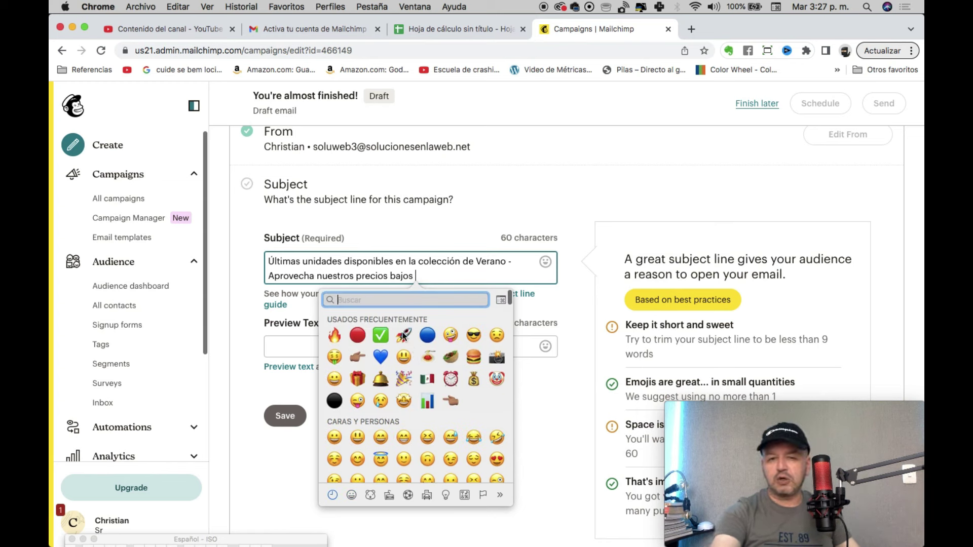
left_click(404, 336)
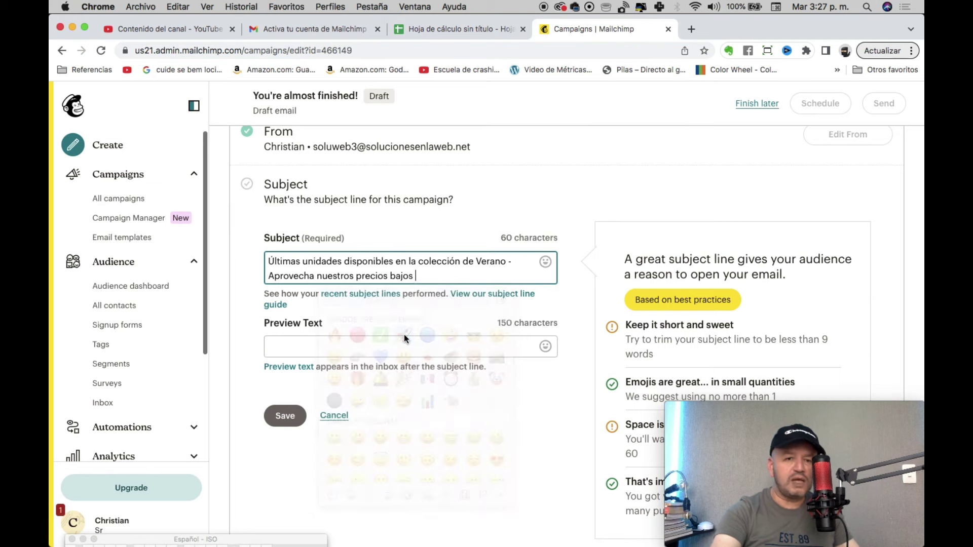
key("shift+Left")
key("super+c")
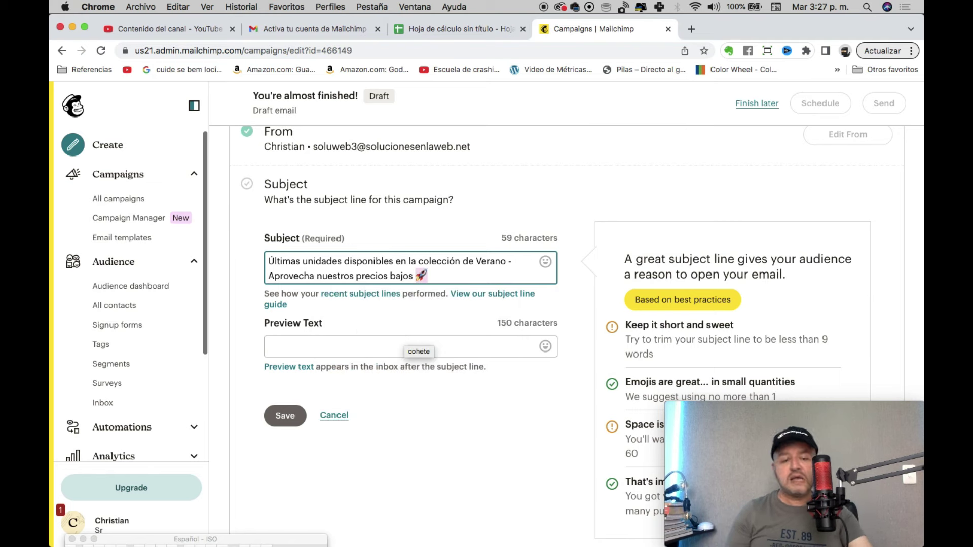
key("BackSpace")
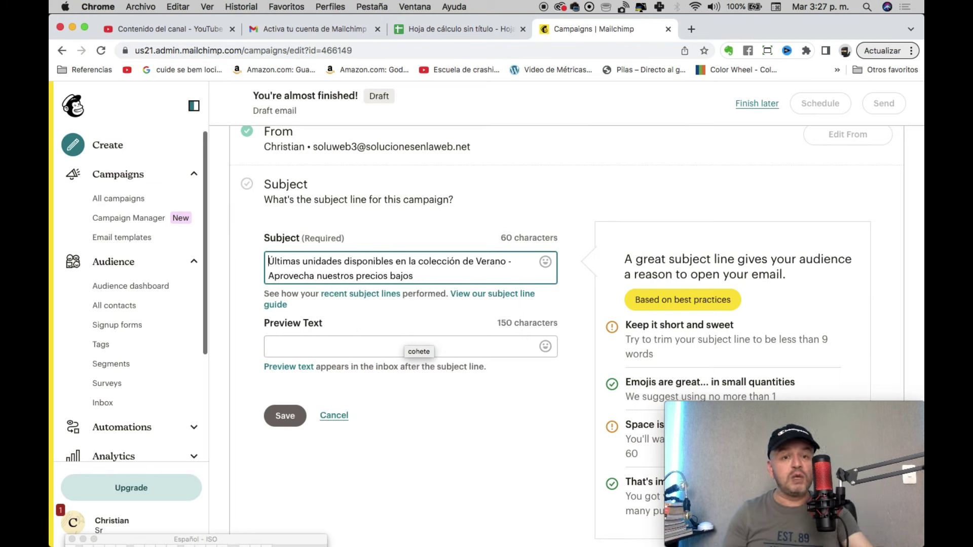
key("super+v")
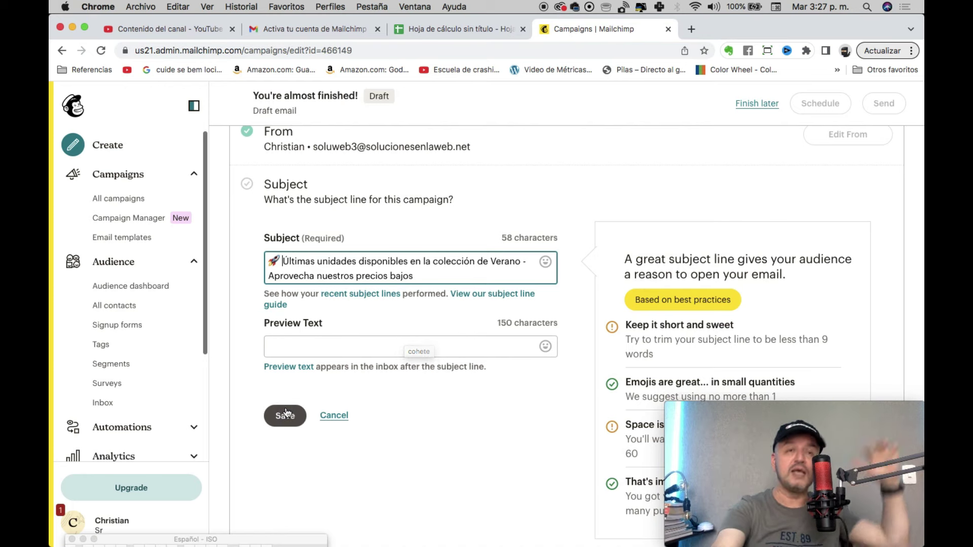
Step: Save the rocket-emoji subject line and review the completed To, From, Subject and Content checklist
left_click(285, 415)
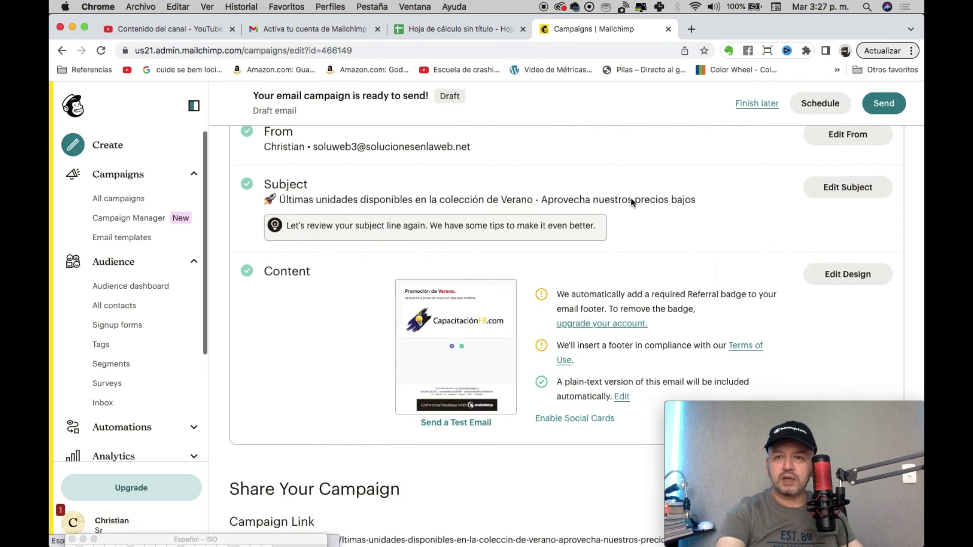
scroll(279, 147, "up", 1)
scroll(278, 146, "up", 3)
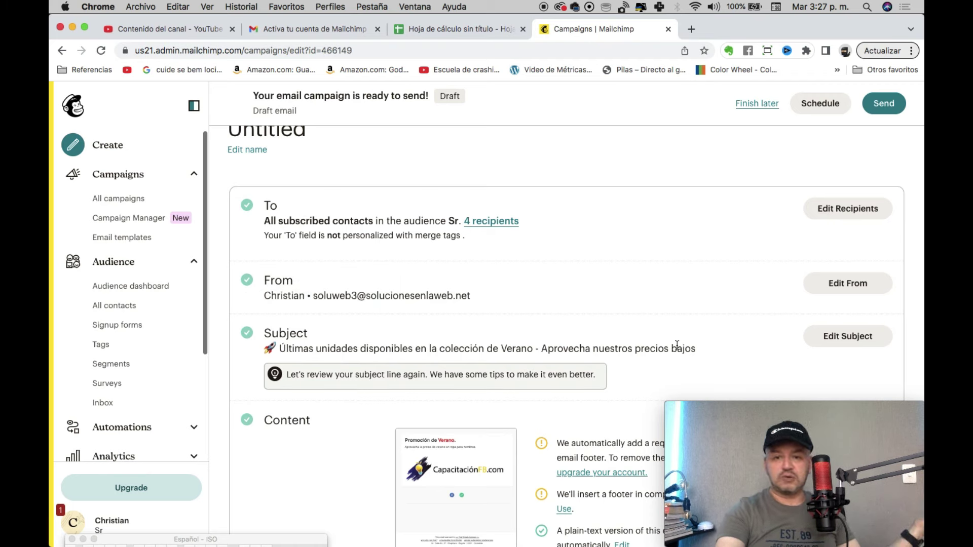
scroll(676, 345, "down", 5)
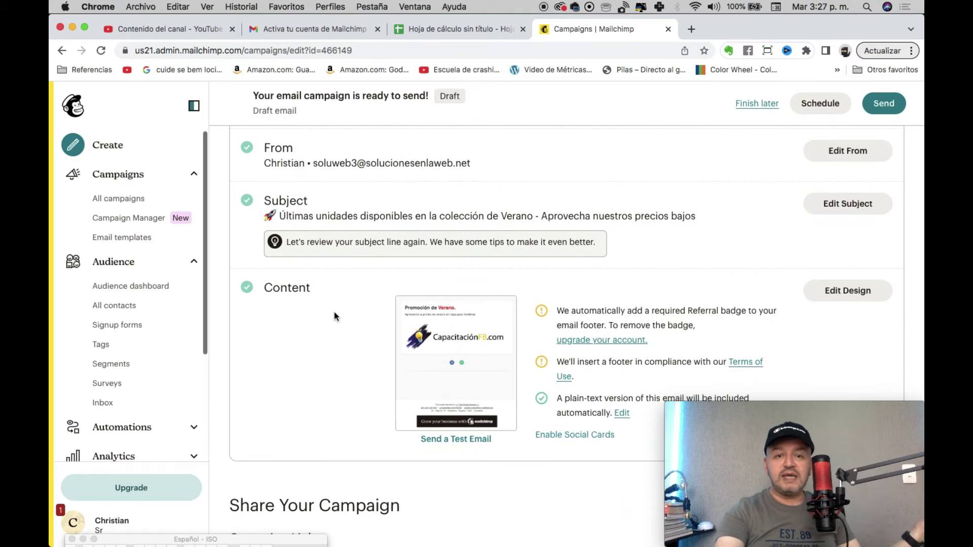
Step: Bring up the 'Ready to send?' confirmation for the 4 subscribers, cancel it, then reopen it
left_click(886, 108)
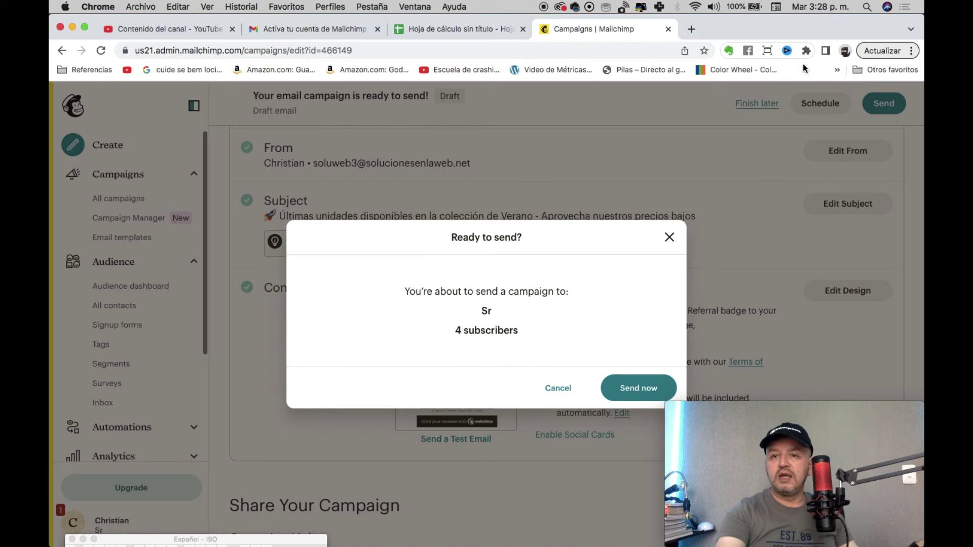
left_click(558, 388)
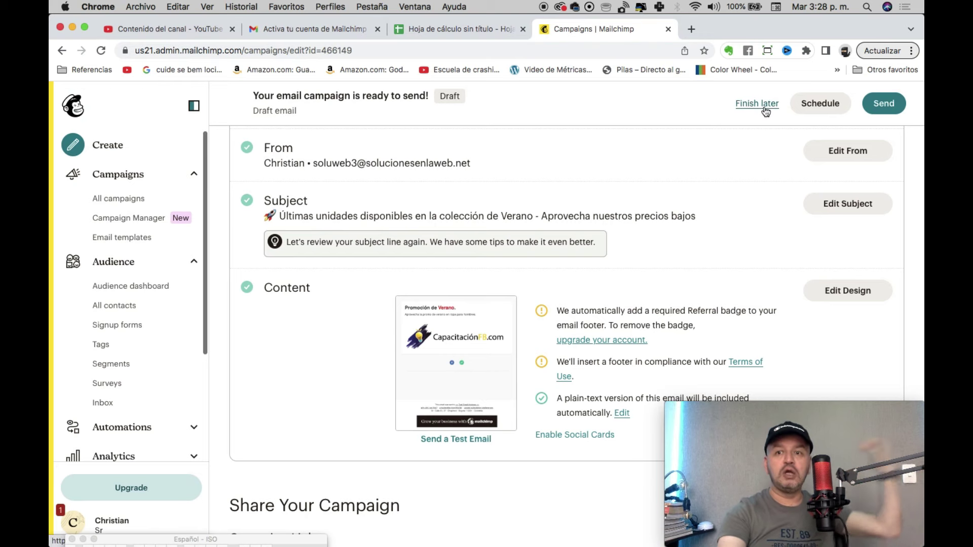
left_click(883, 107)
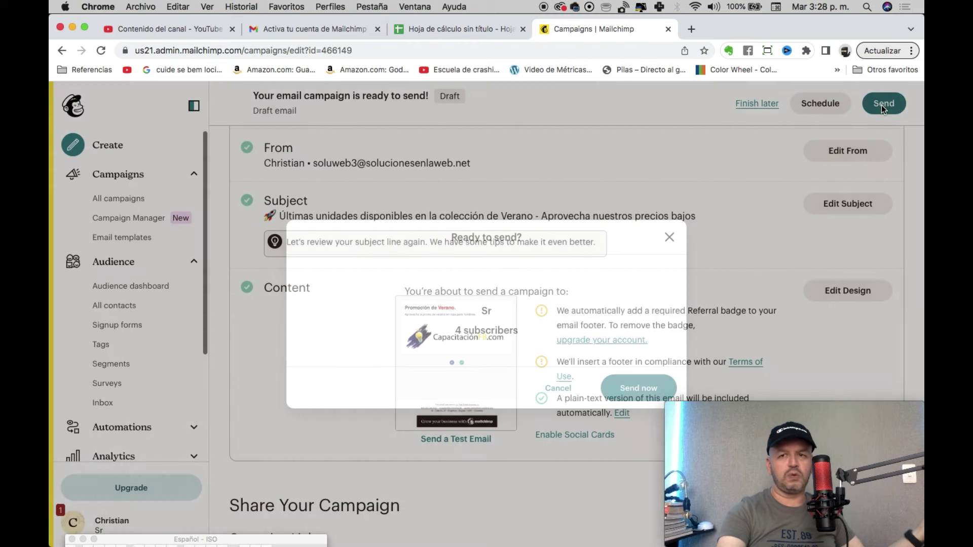